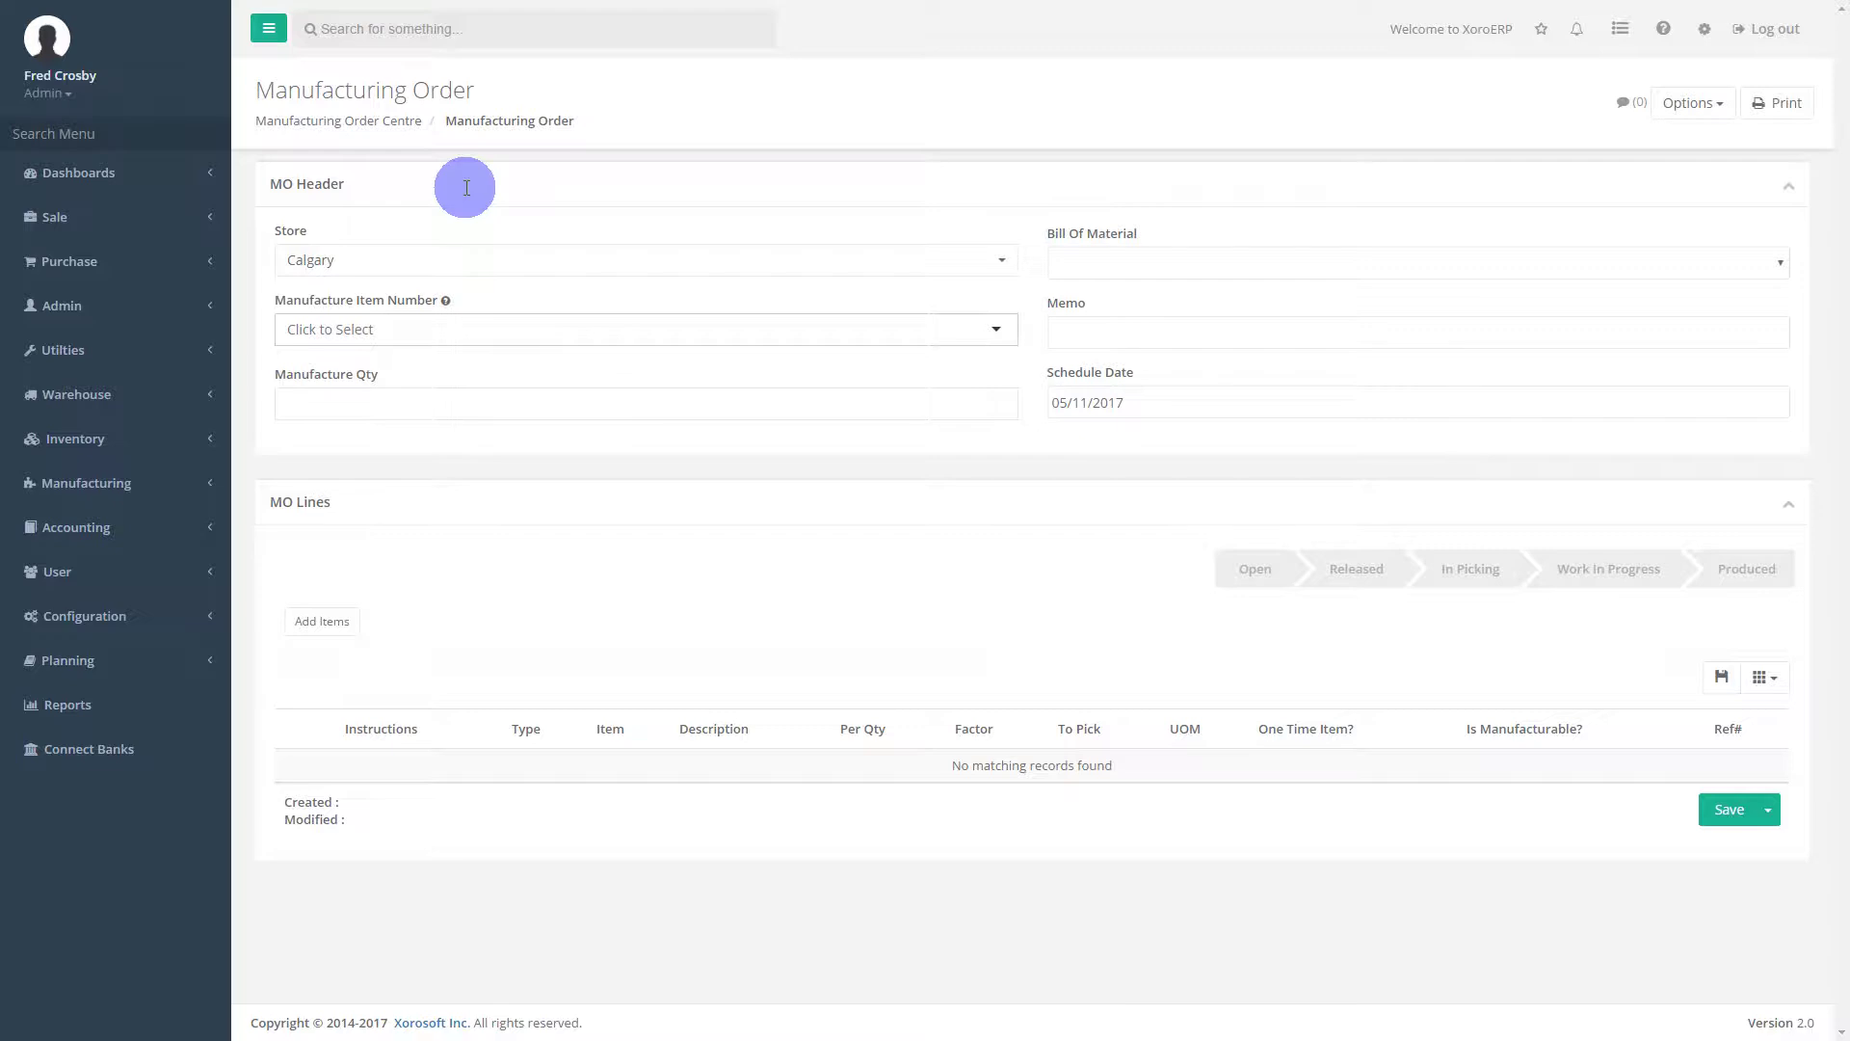
Find the Manufacture Order page by searching the navigation menu for "manufa" and open a blank manufacturing order.
left_click(121, 133)
type("manu")
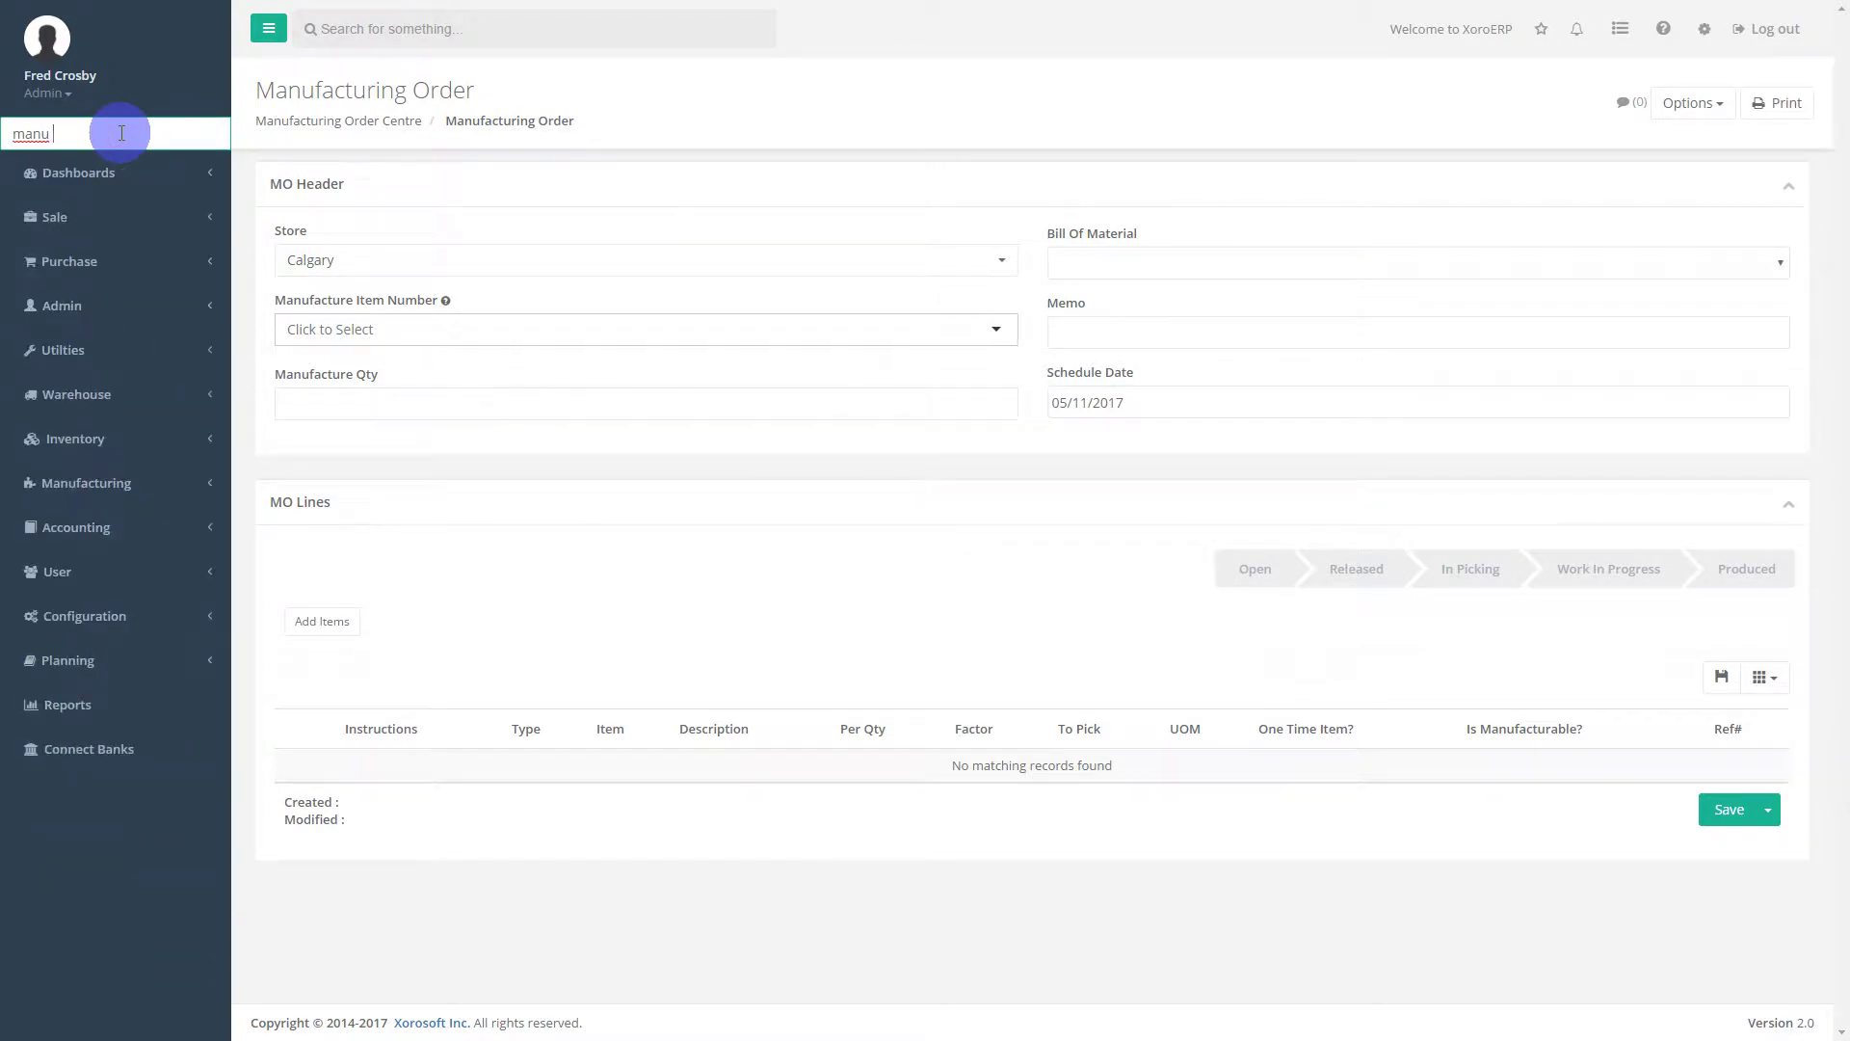
type("fa")
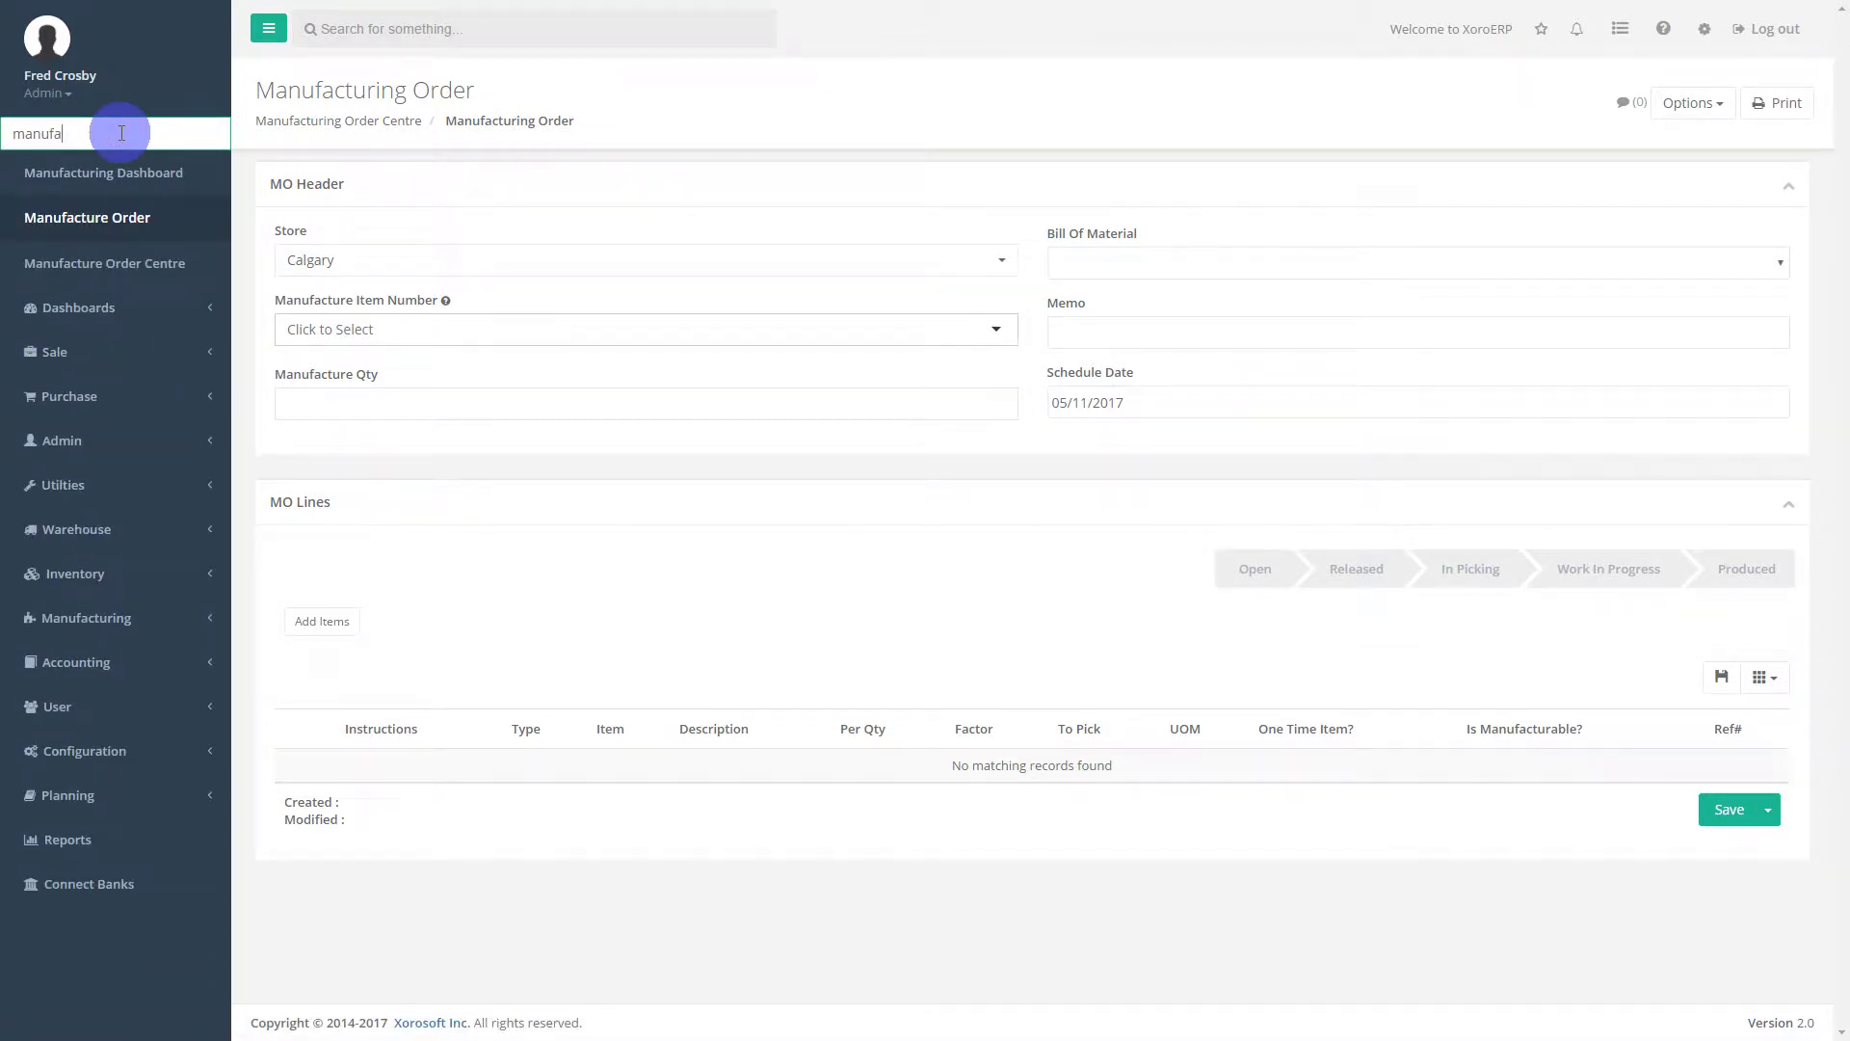
key("Return")
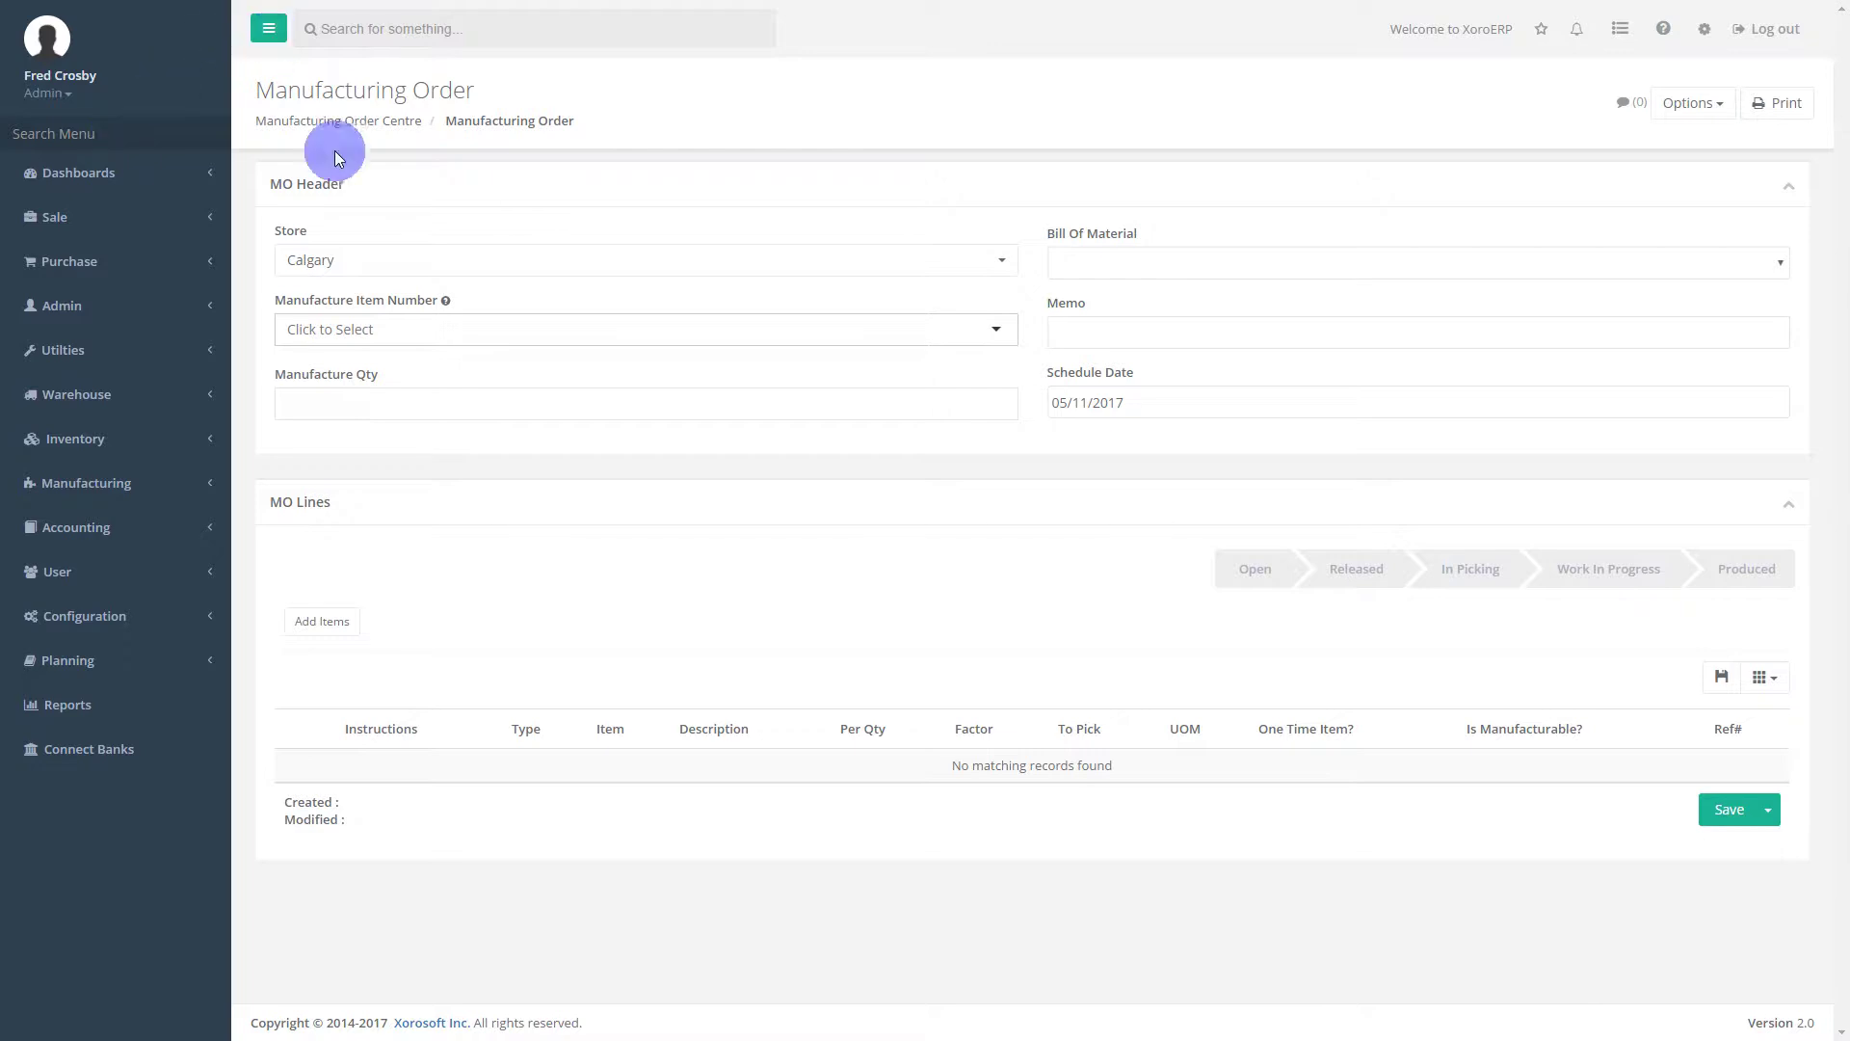
Choose Dining Table as the item to manufacture and set its manufacture quantity to 1.
left_click(372, 327)
type("dinin")
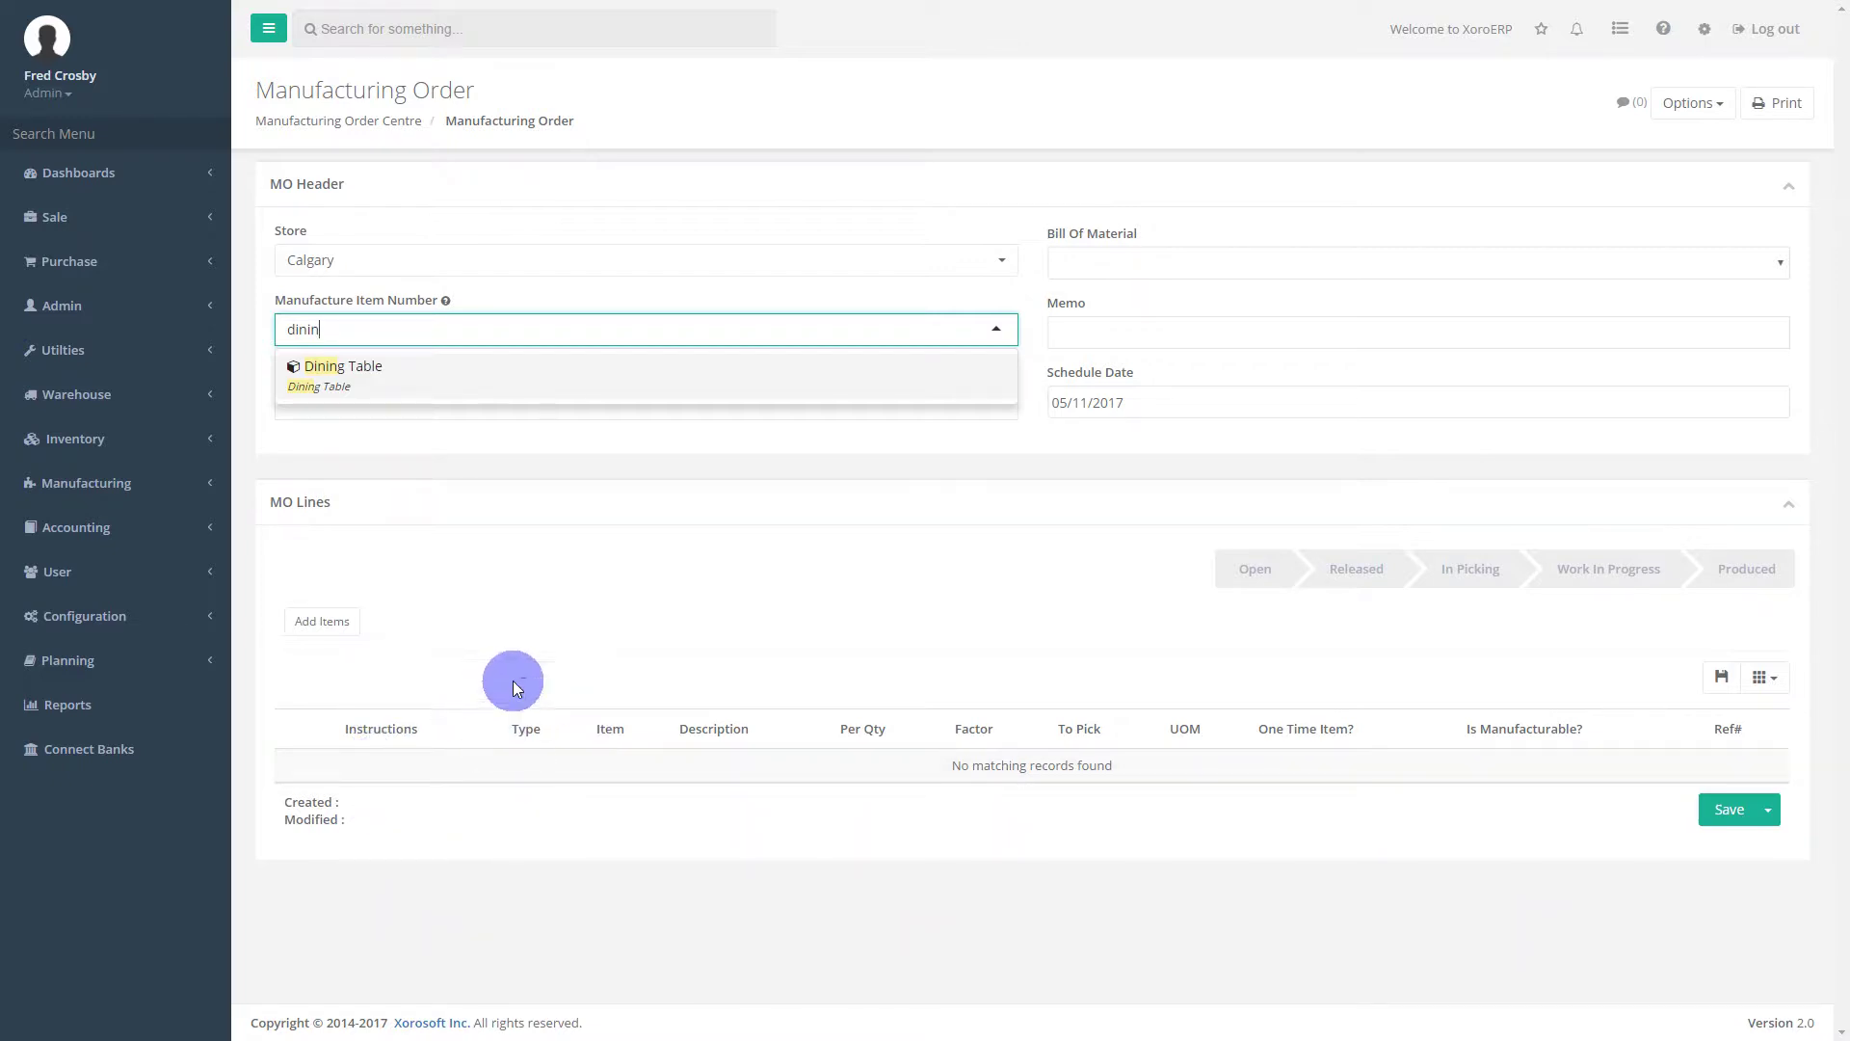
left_click(377, 397)
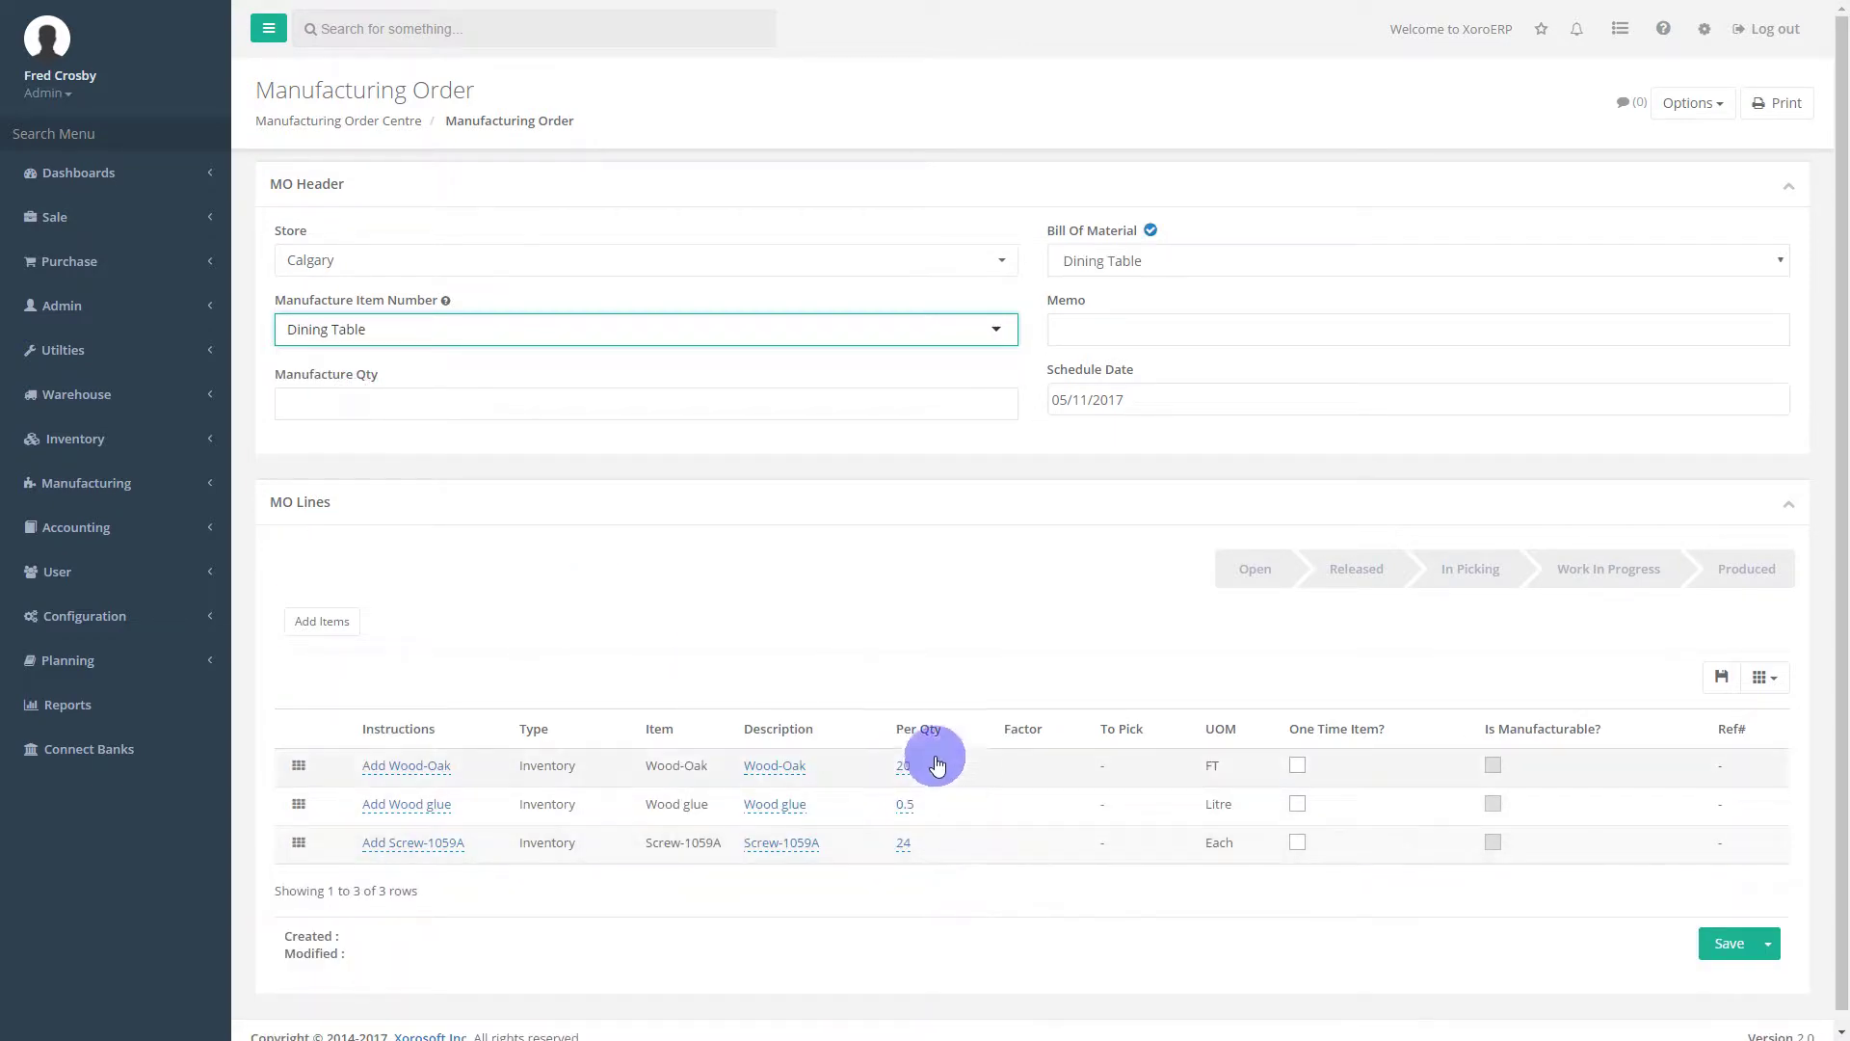
left_click(719, 692)
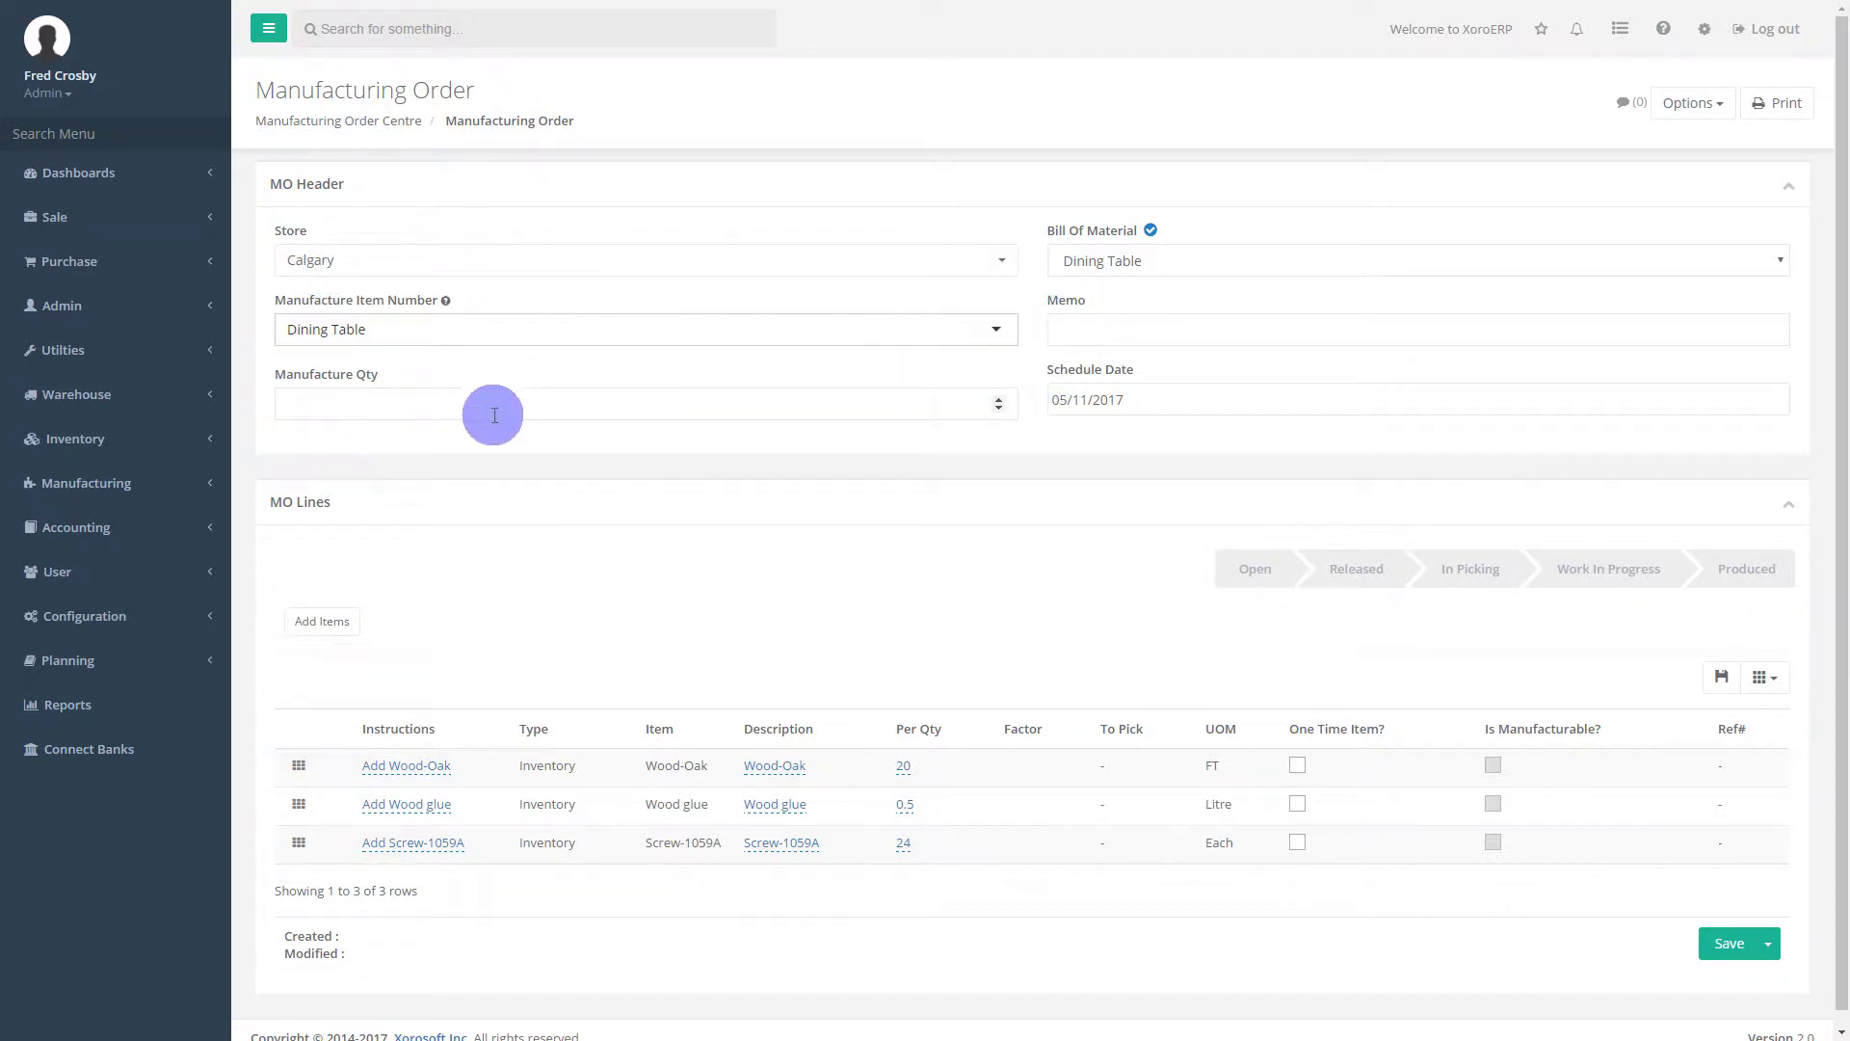
left_click(429, 405)
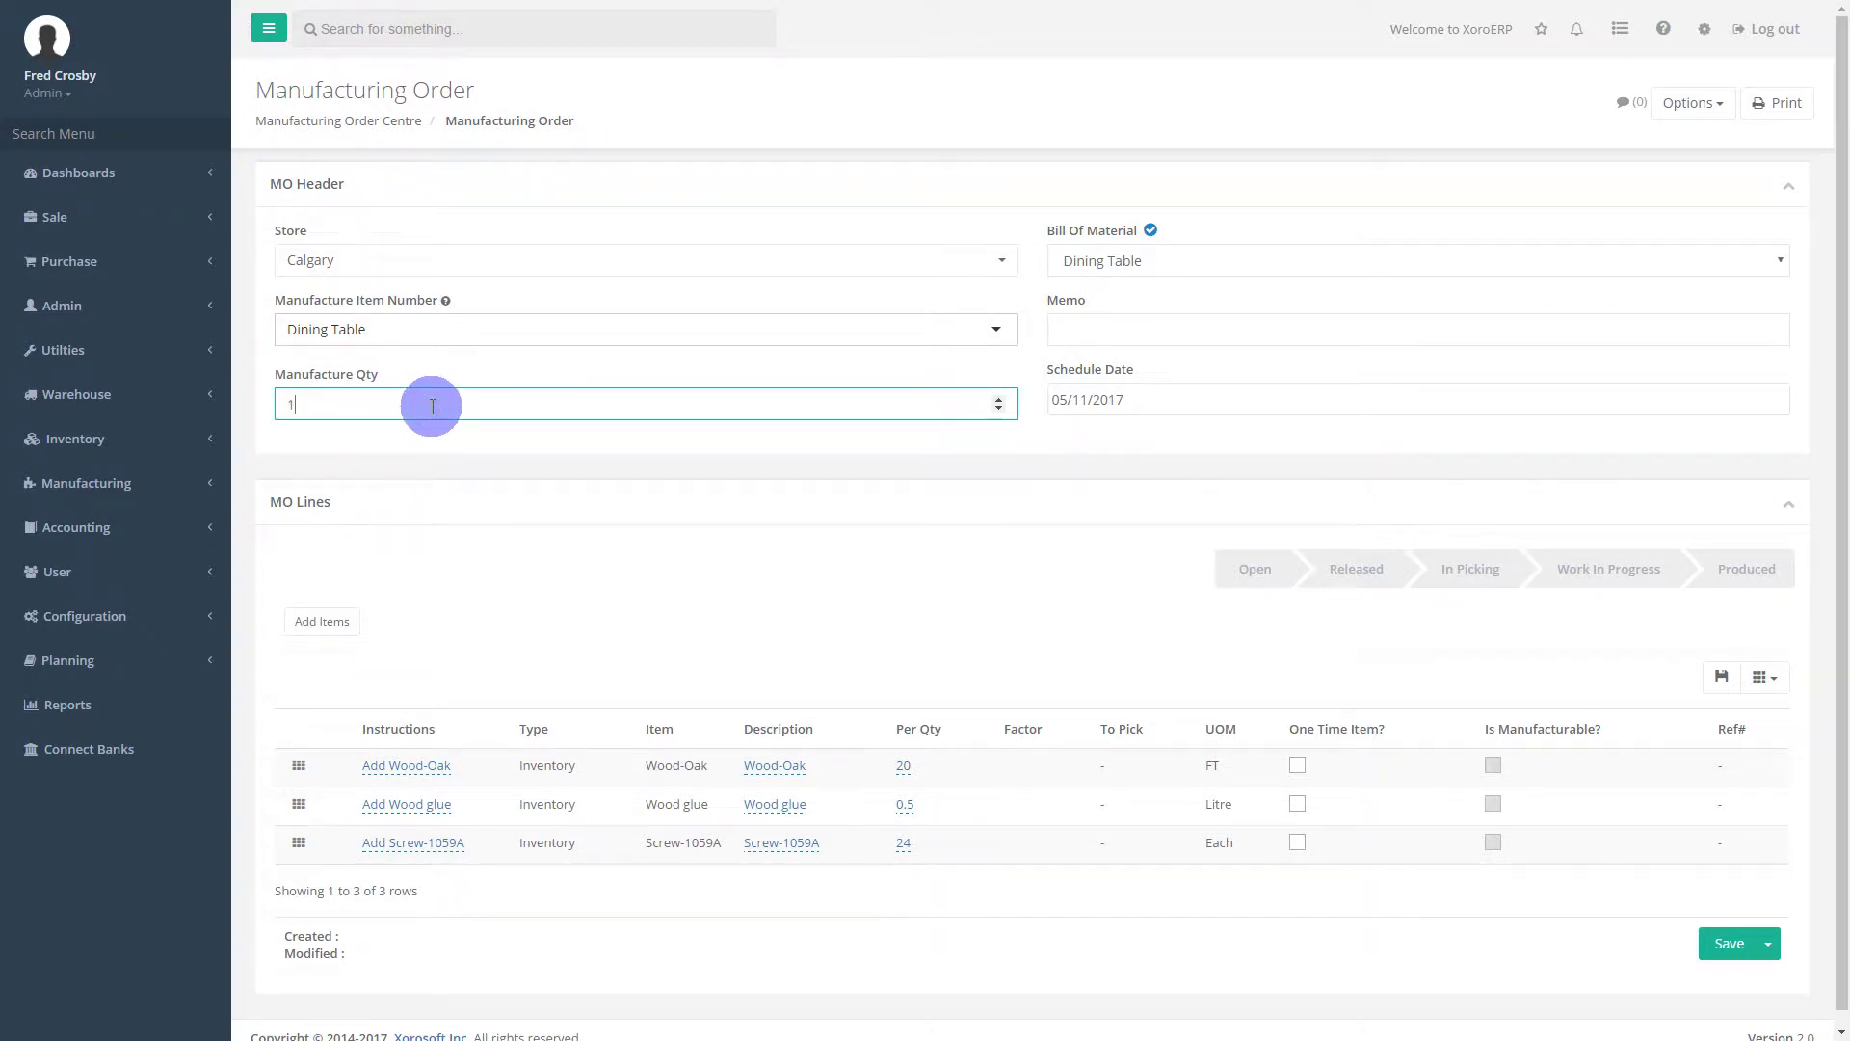
left_click(699, 546)
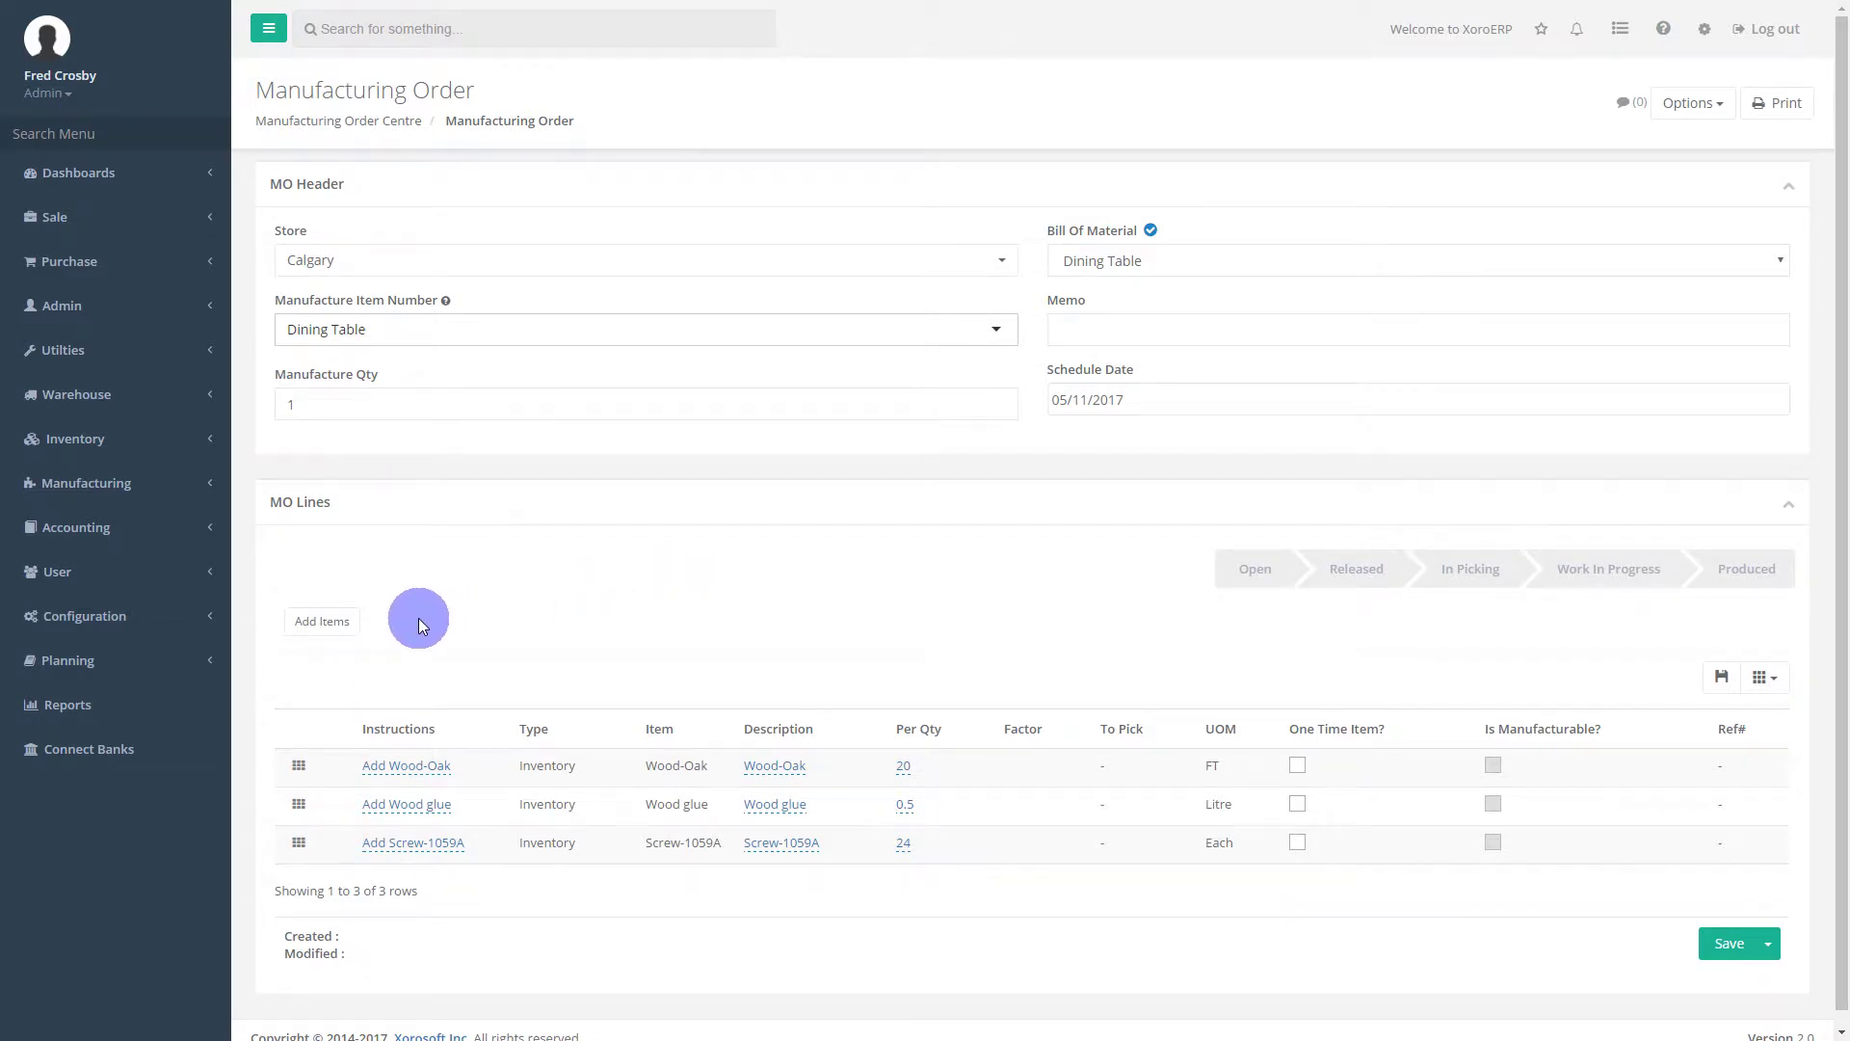
left_click(320, 625)
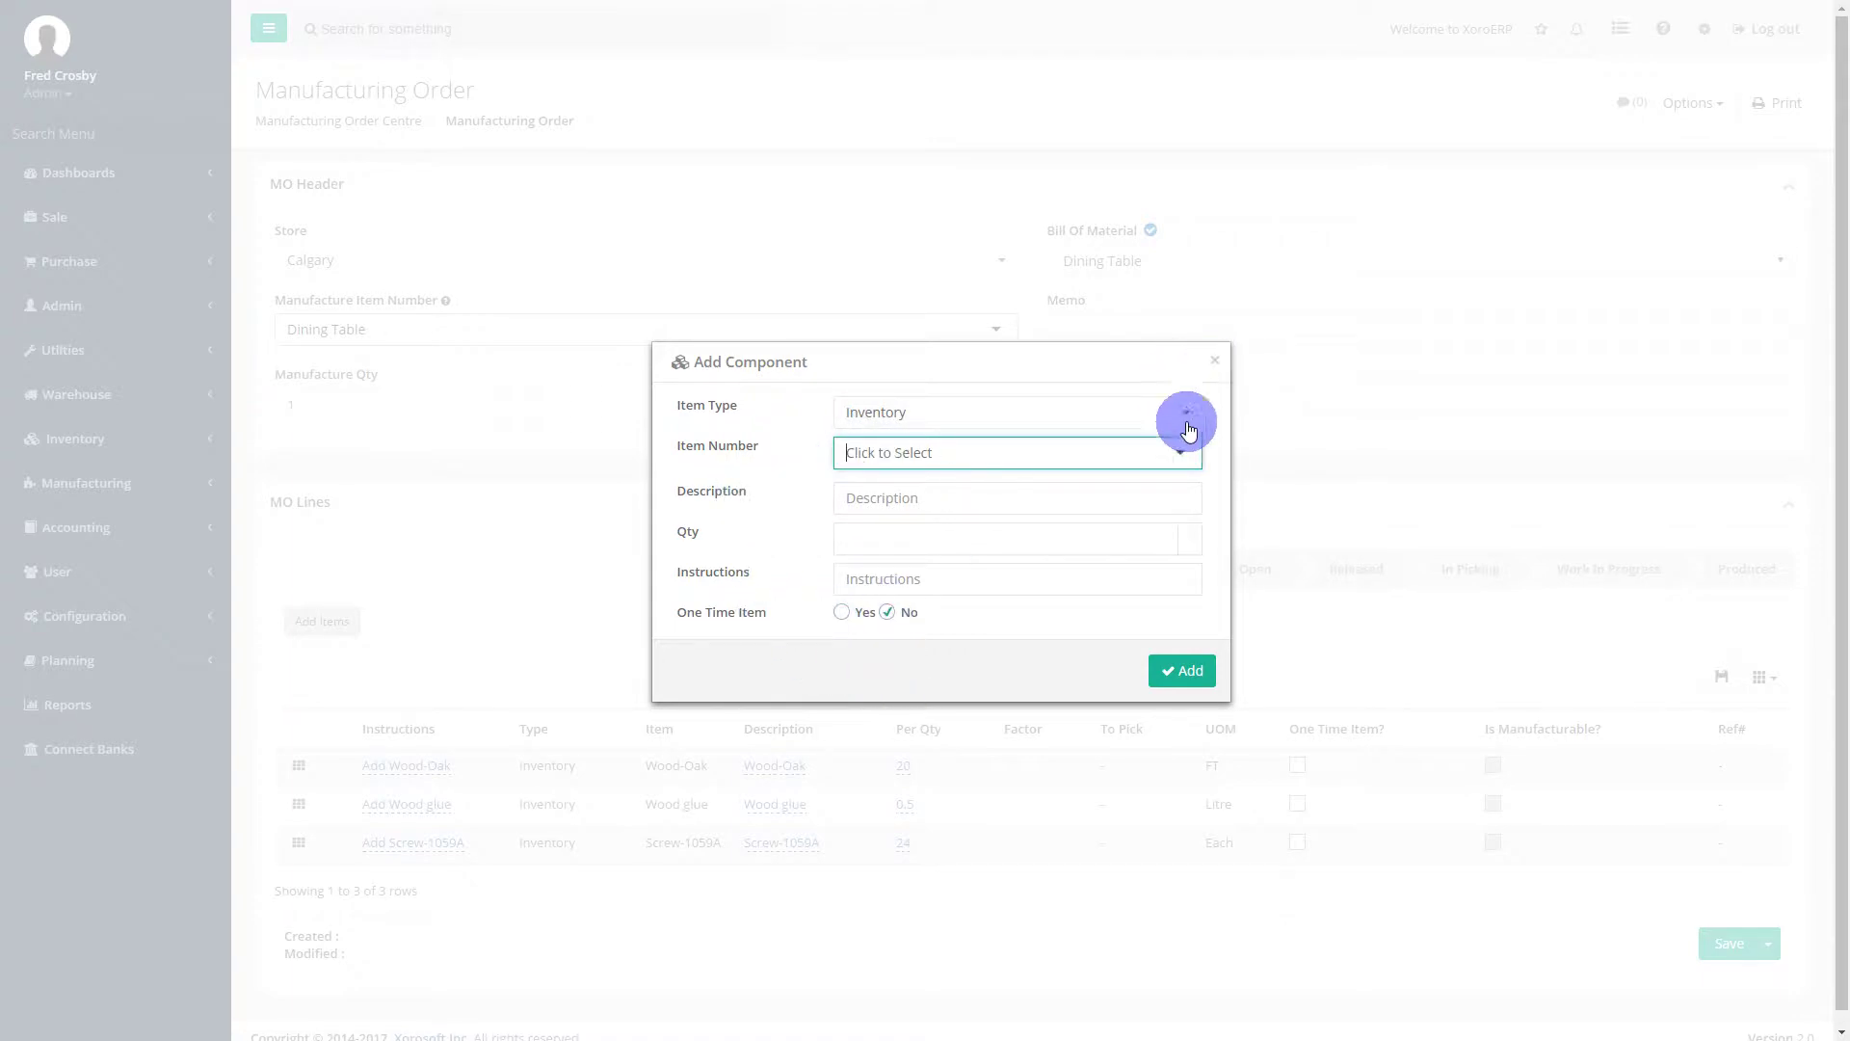
left_click(1215, 362)
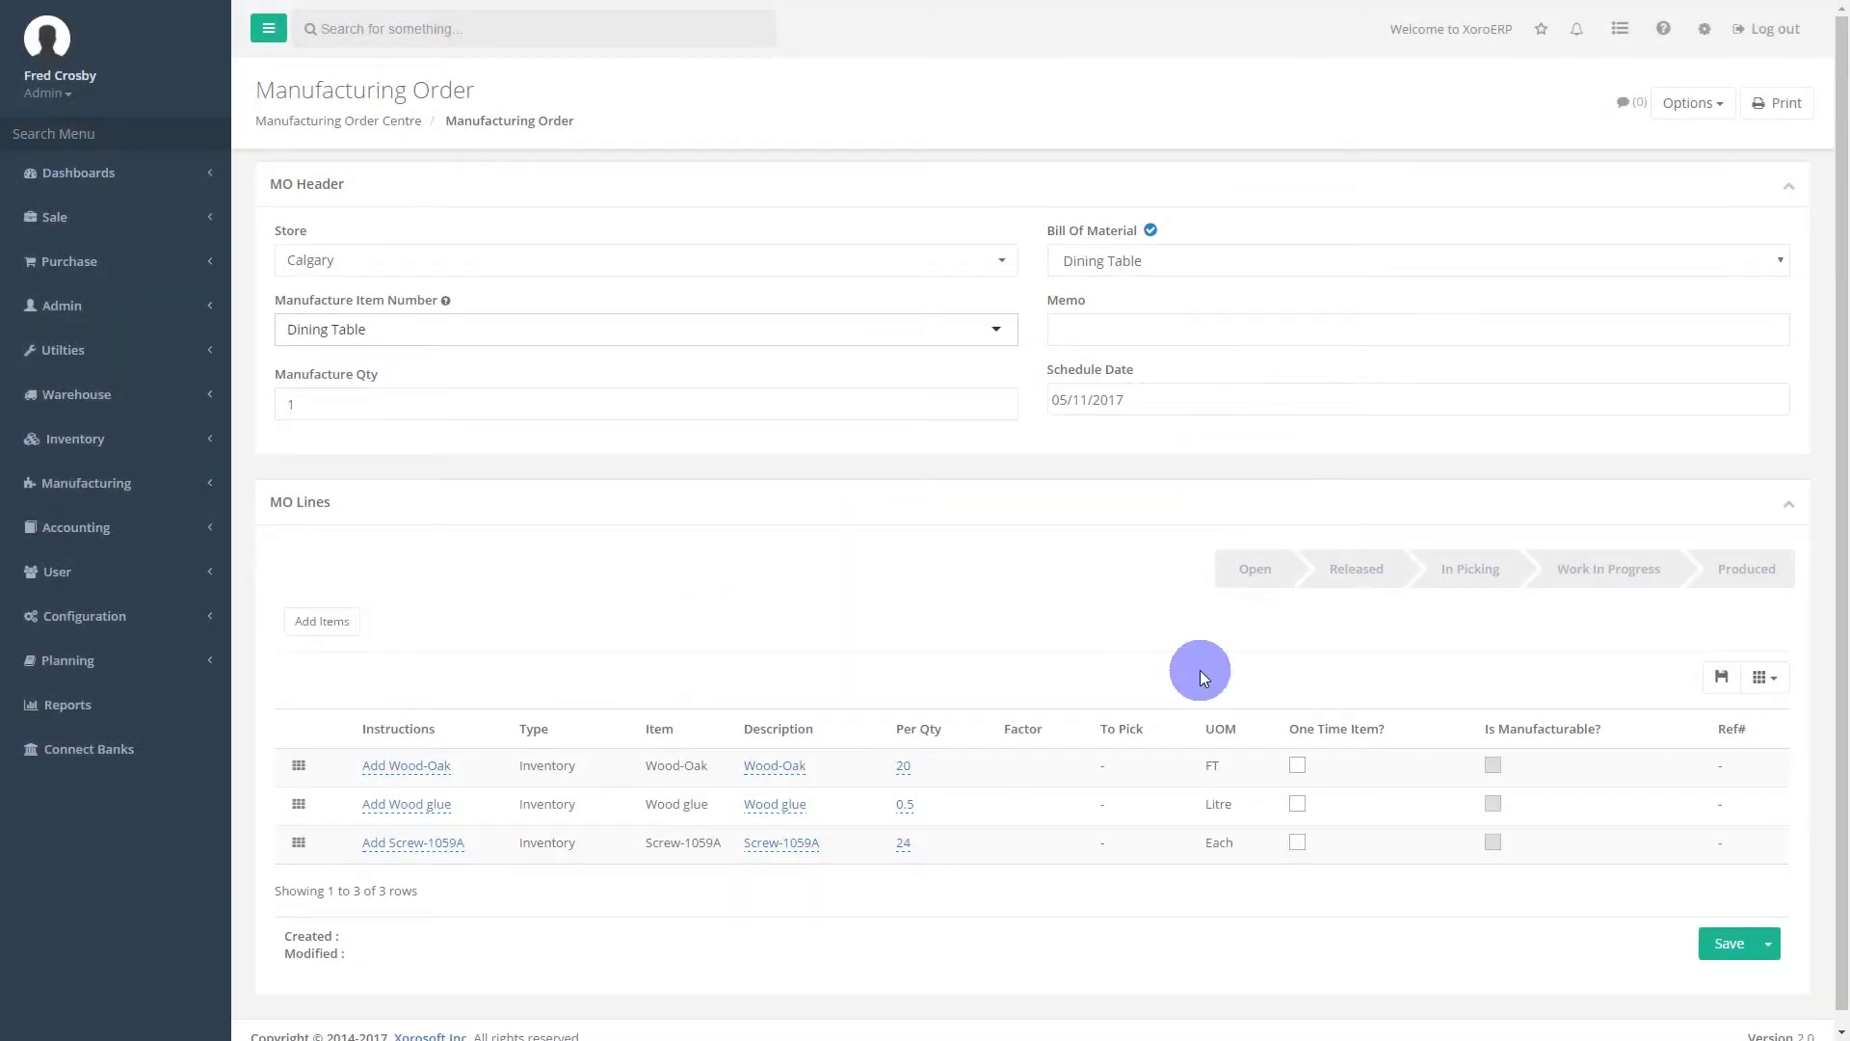
scroll(1338, 757, "up", 1)
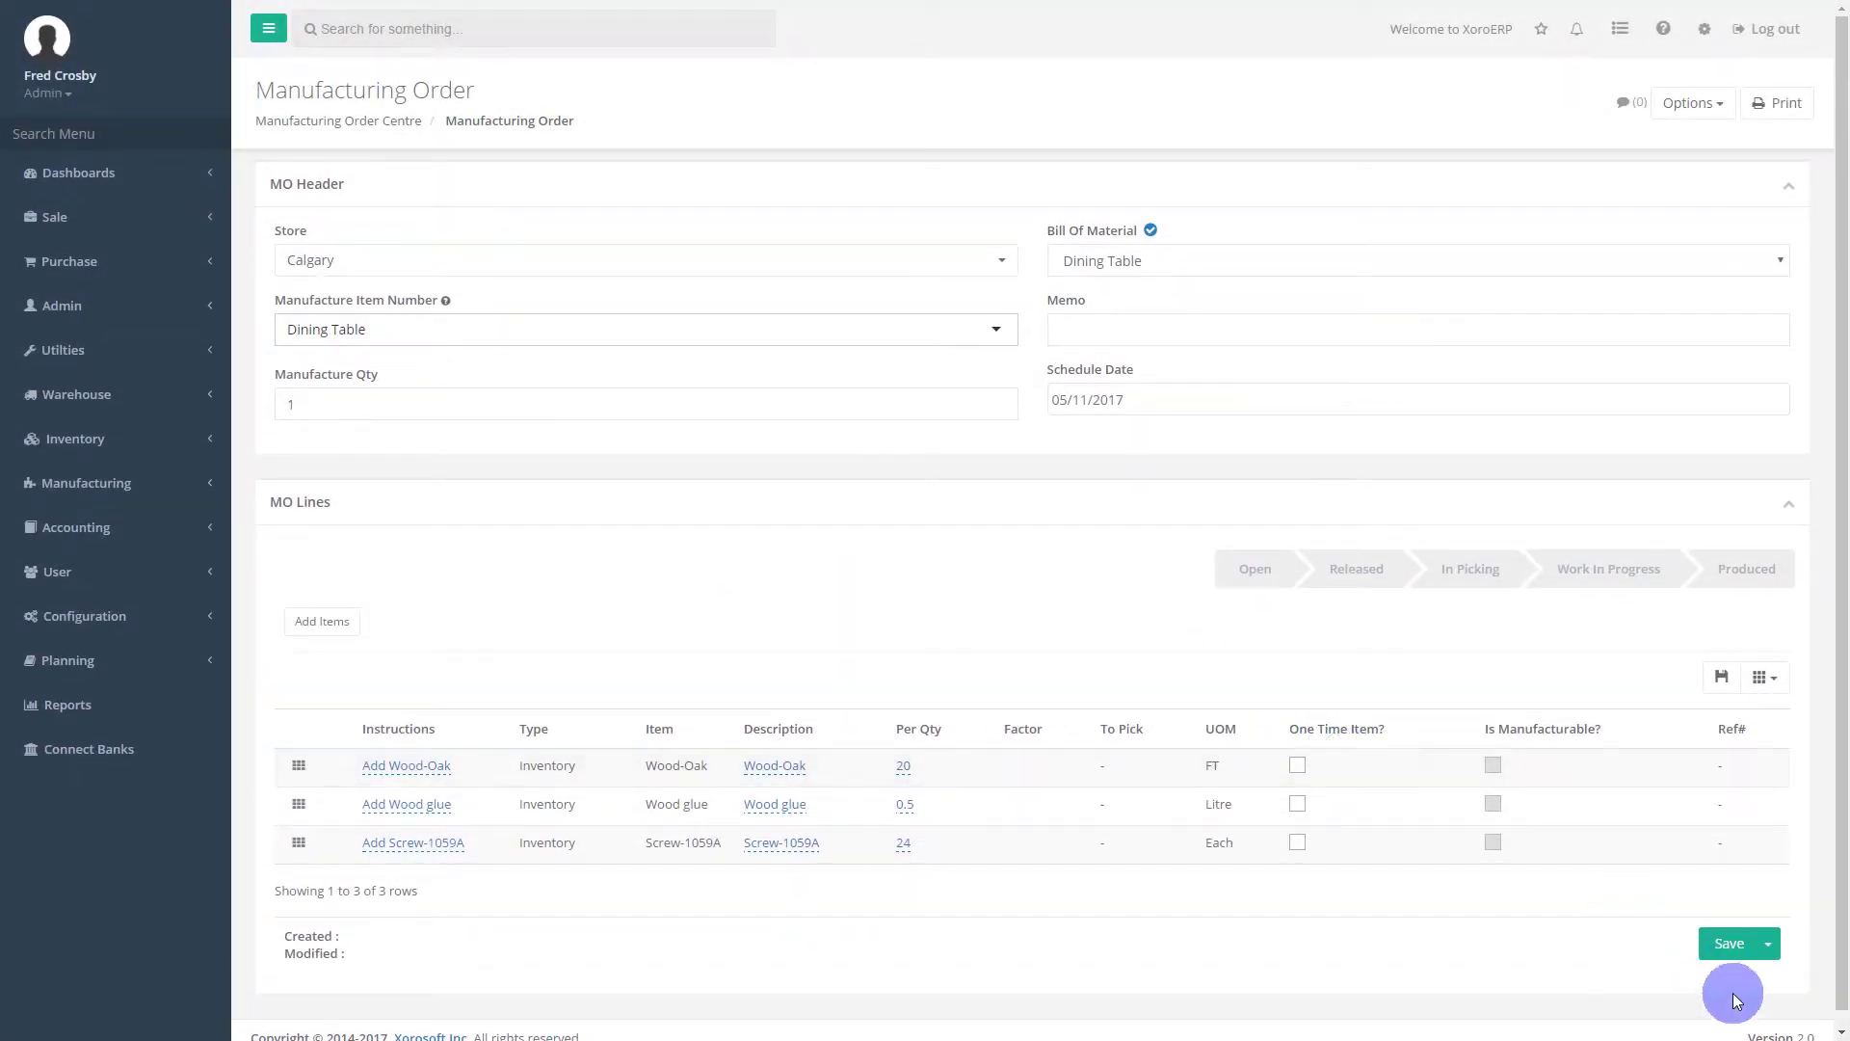
Save the Dining Table manufacturing order and release it, confirming both actions.
left_click(1725, 954)
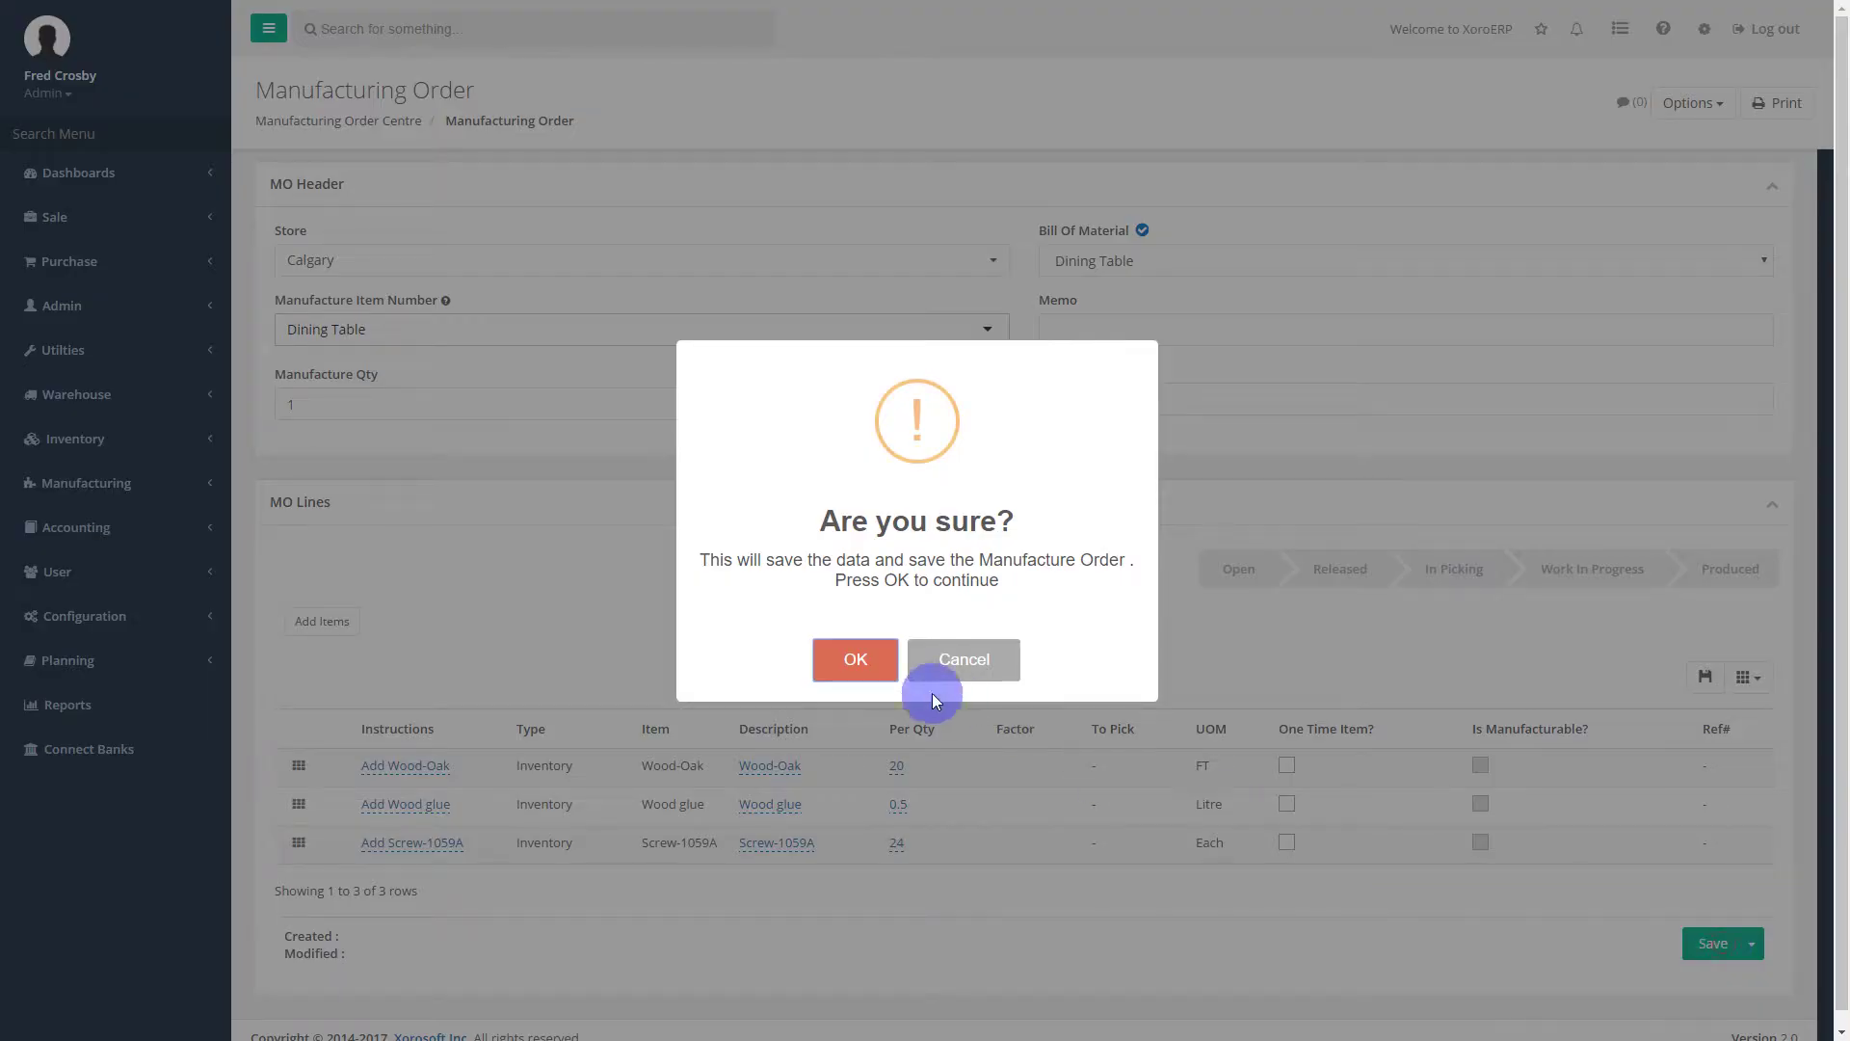
left_click(855, 661)
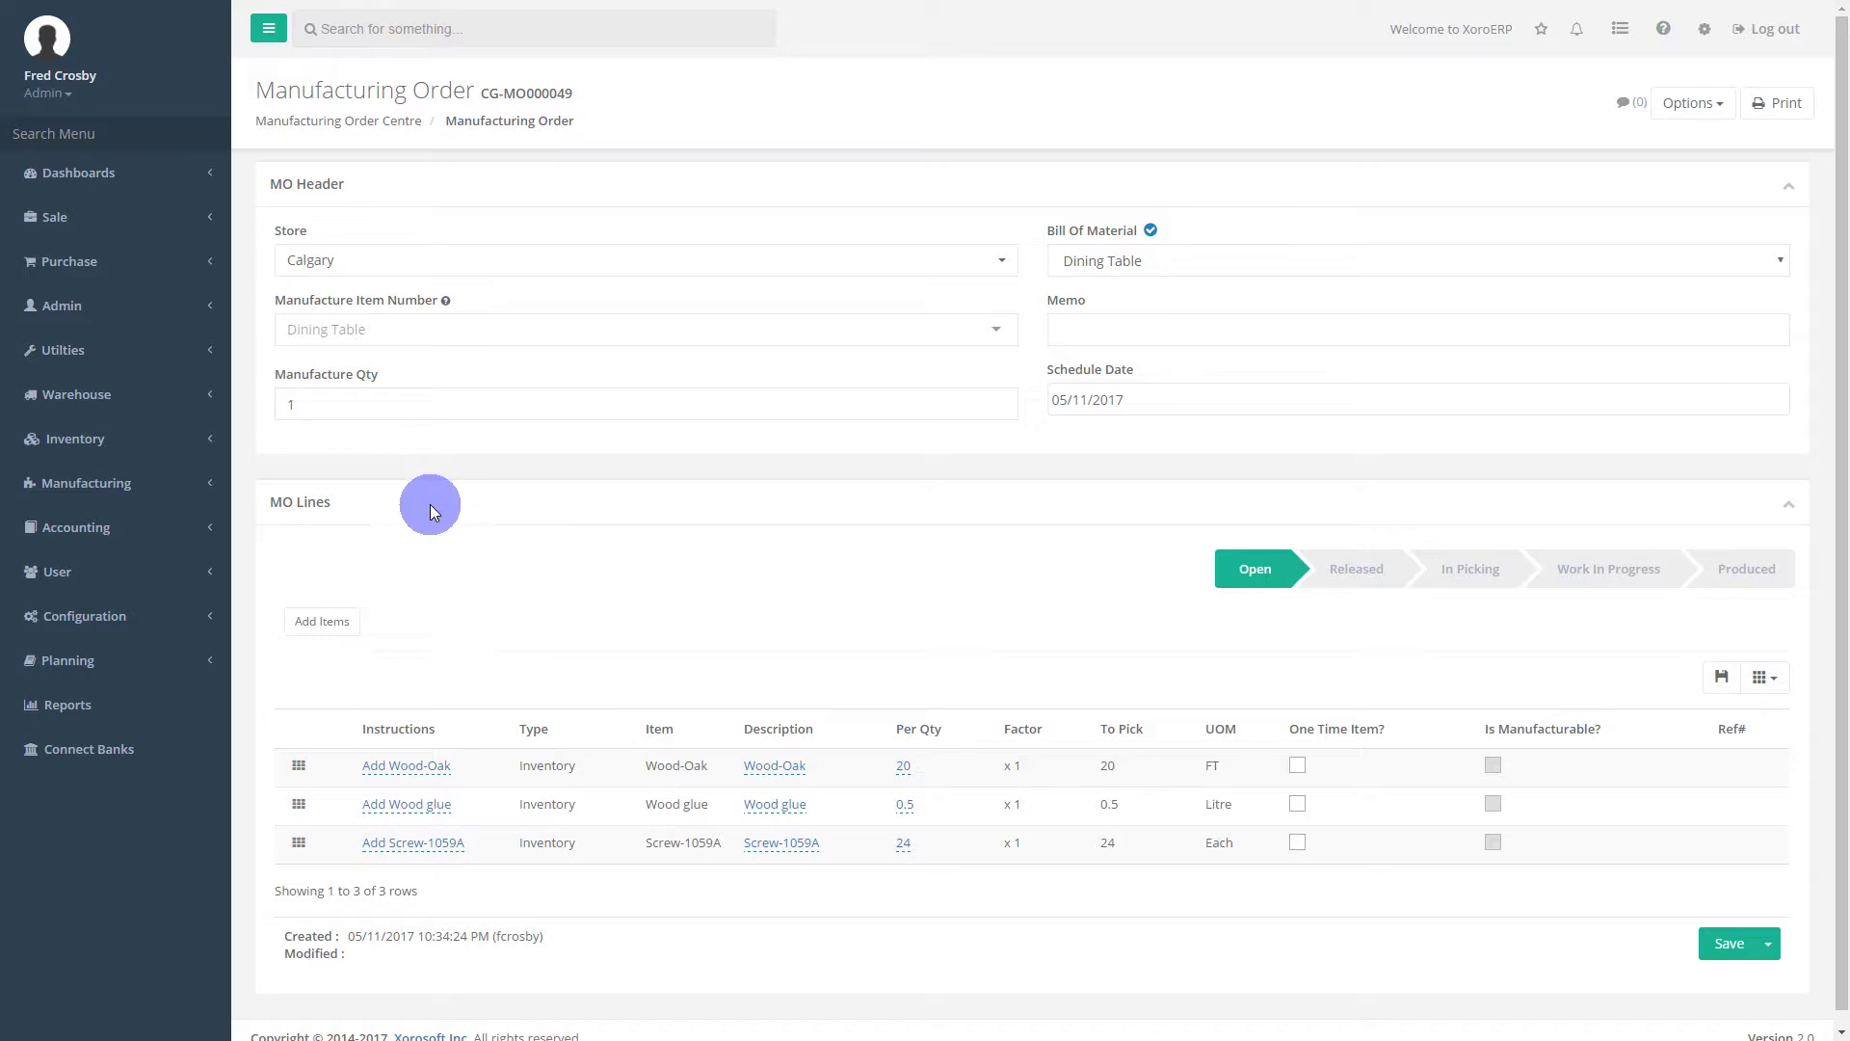
left_click(1771, 949)
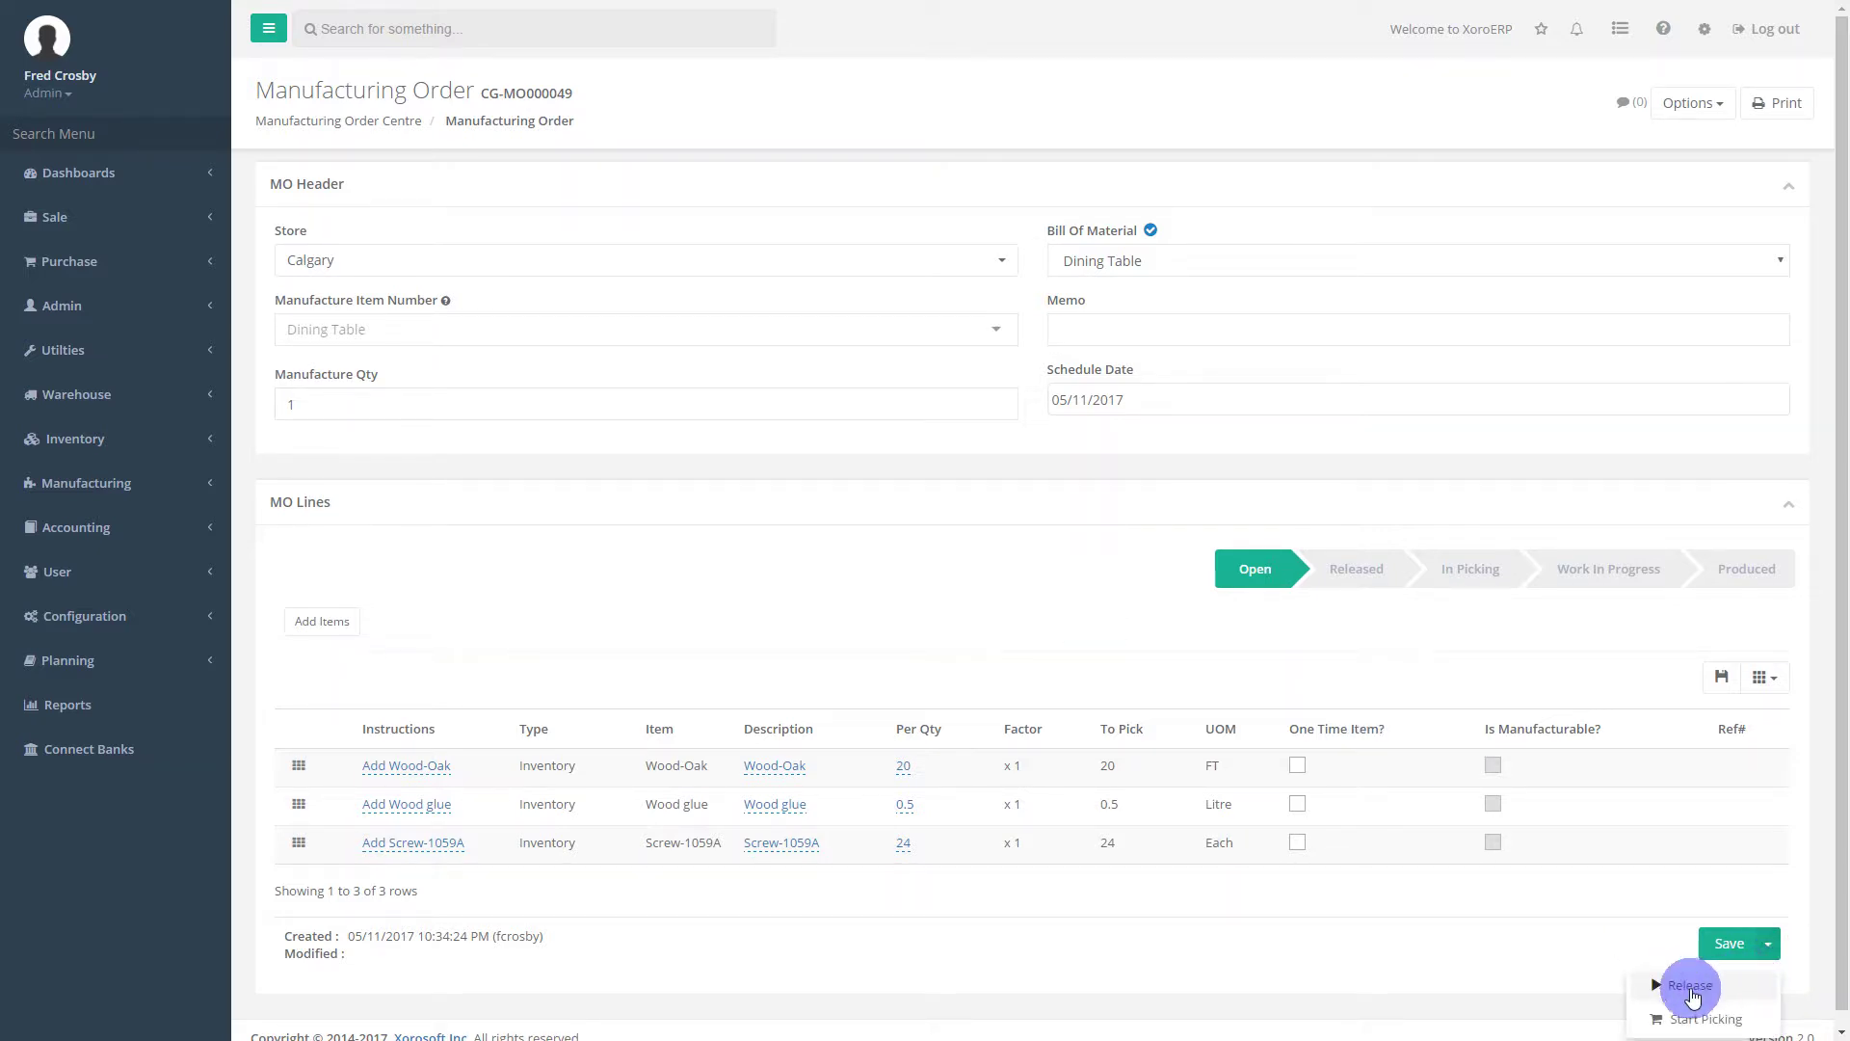
left_click(1693, 992)
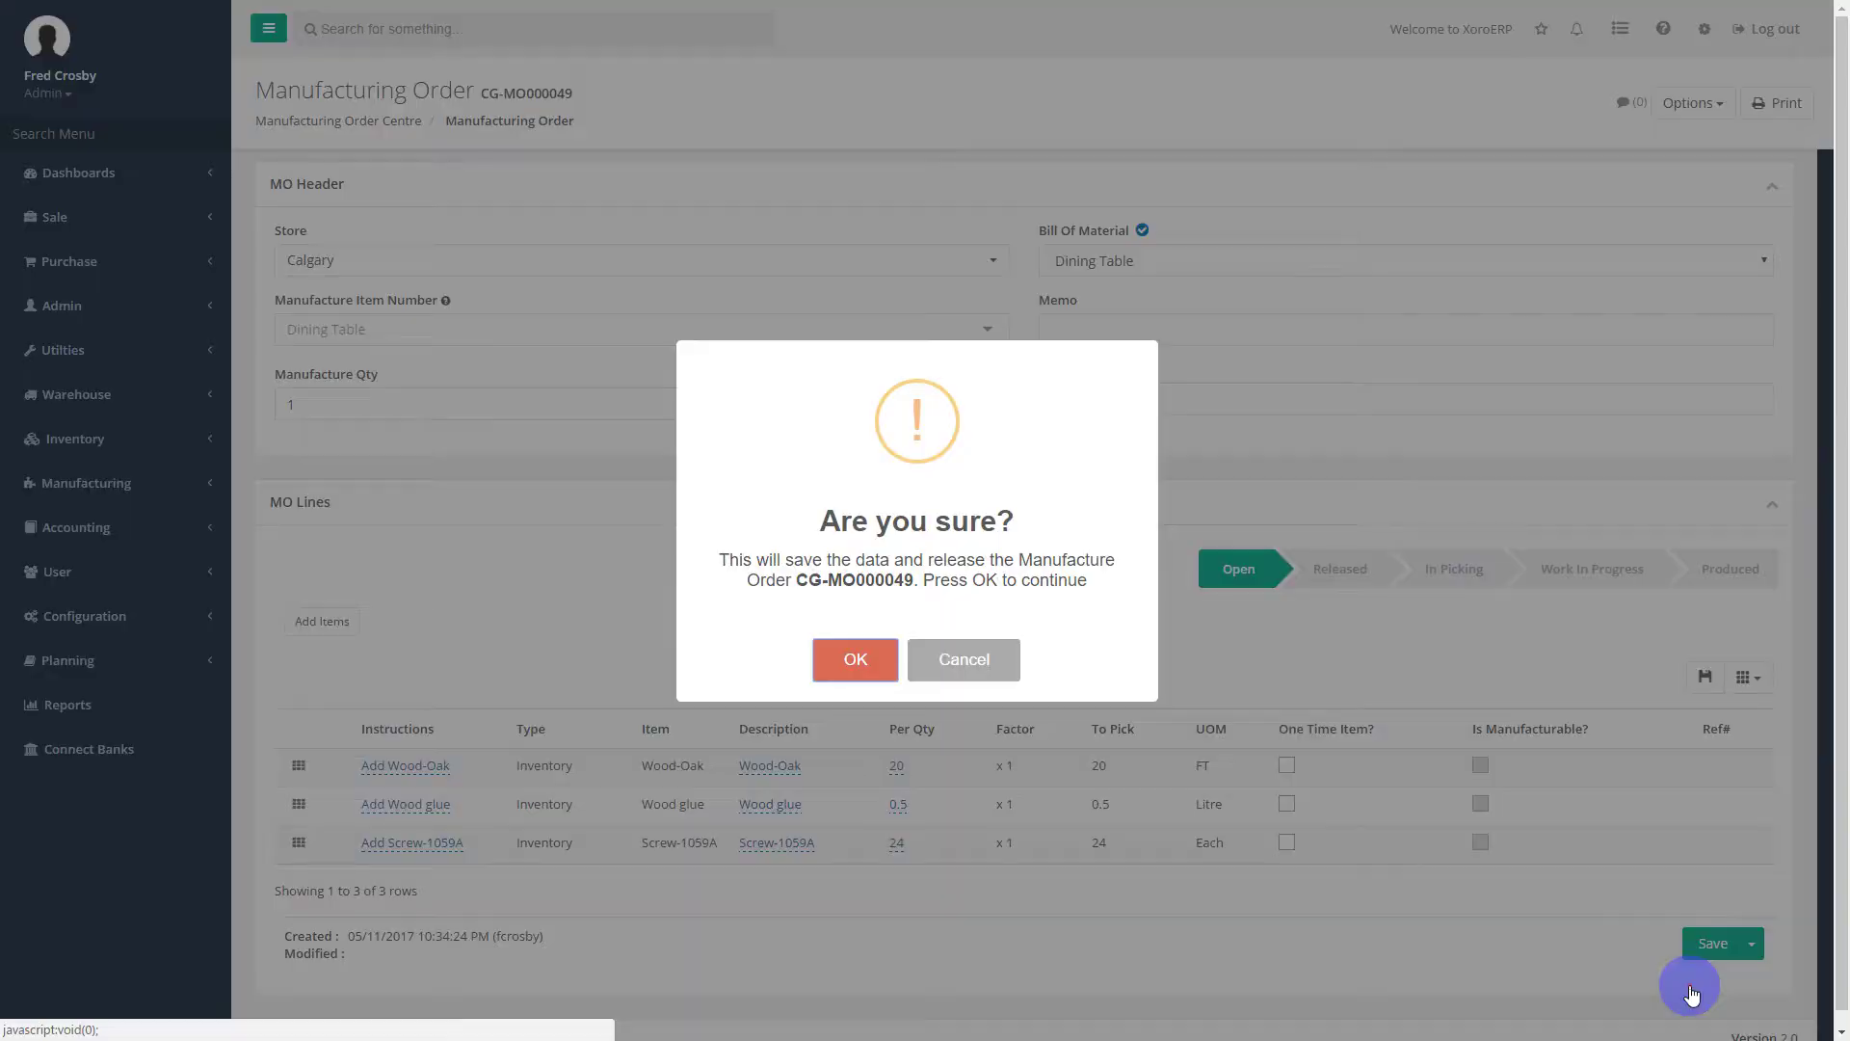
left_click(855, 663)
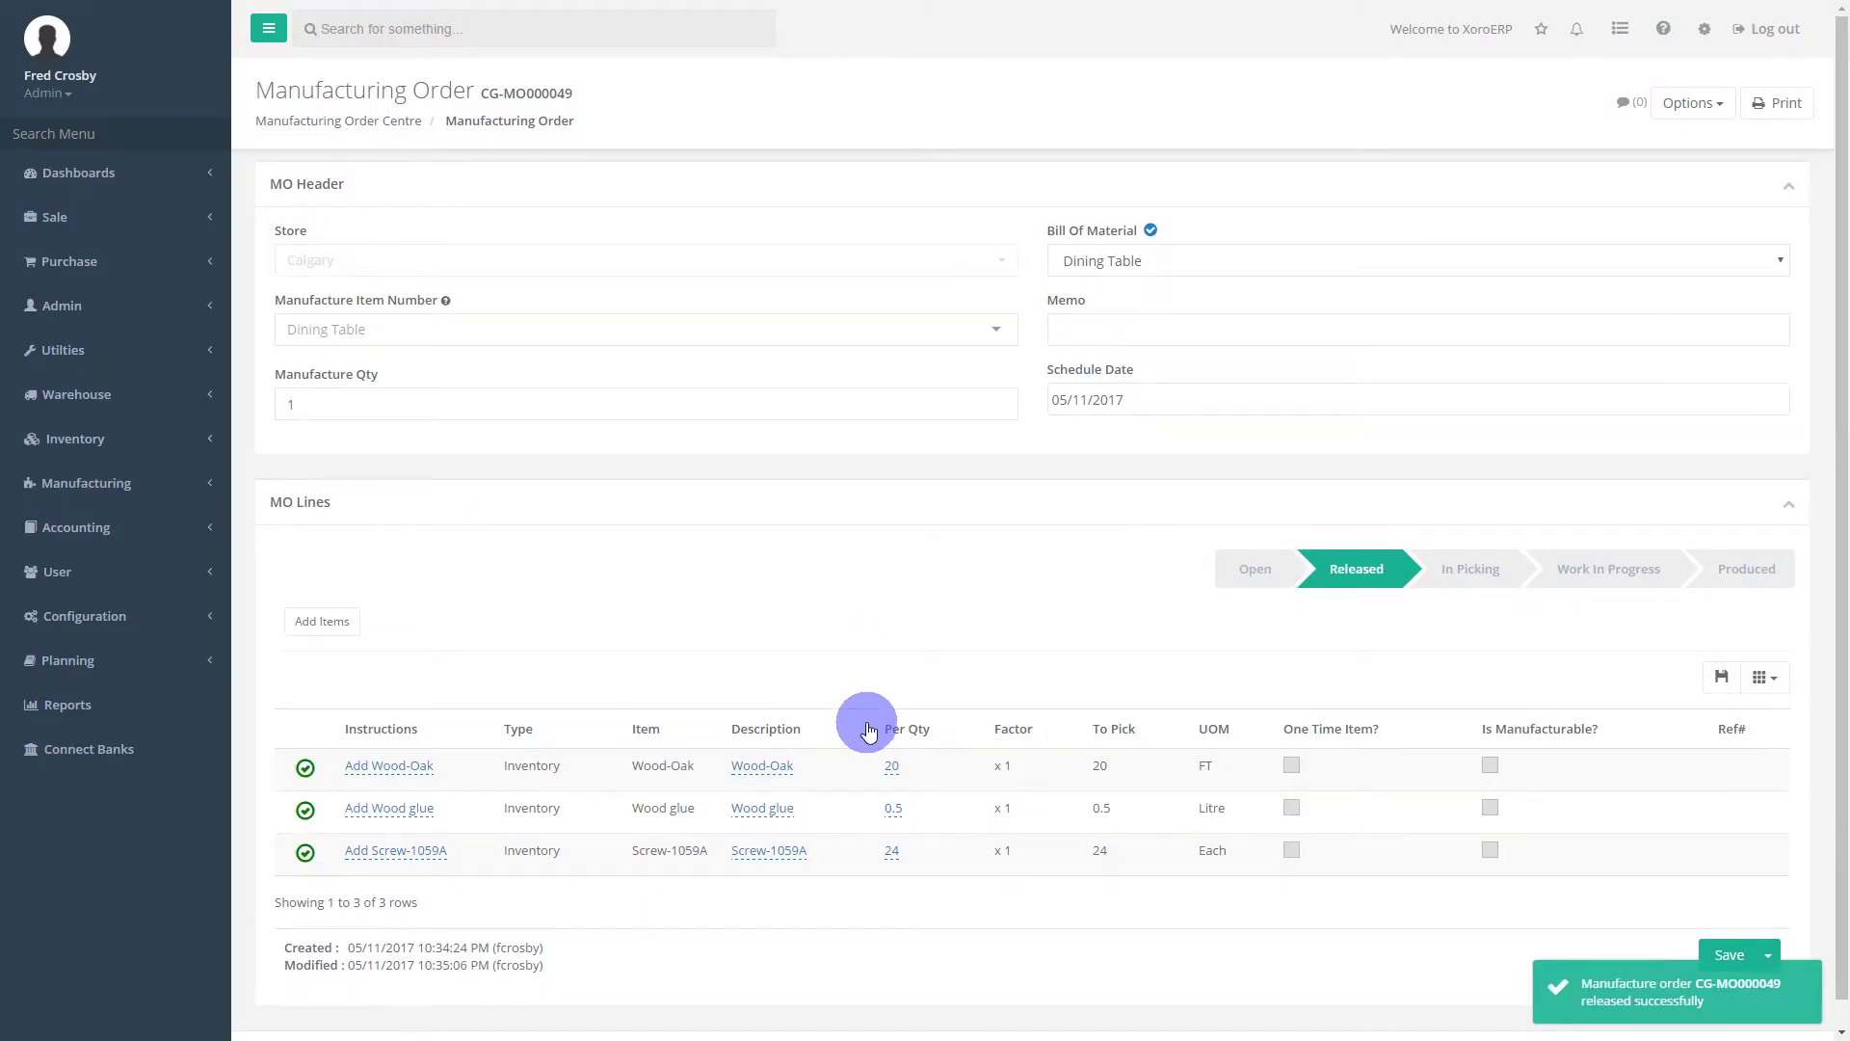
Start picking the components for the released manufacturing order and confirm.
scroll(867, 729, "down", 1)
mouse_move(318, 745)
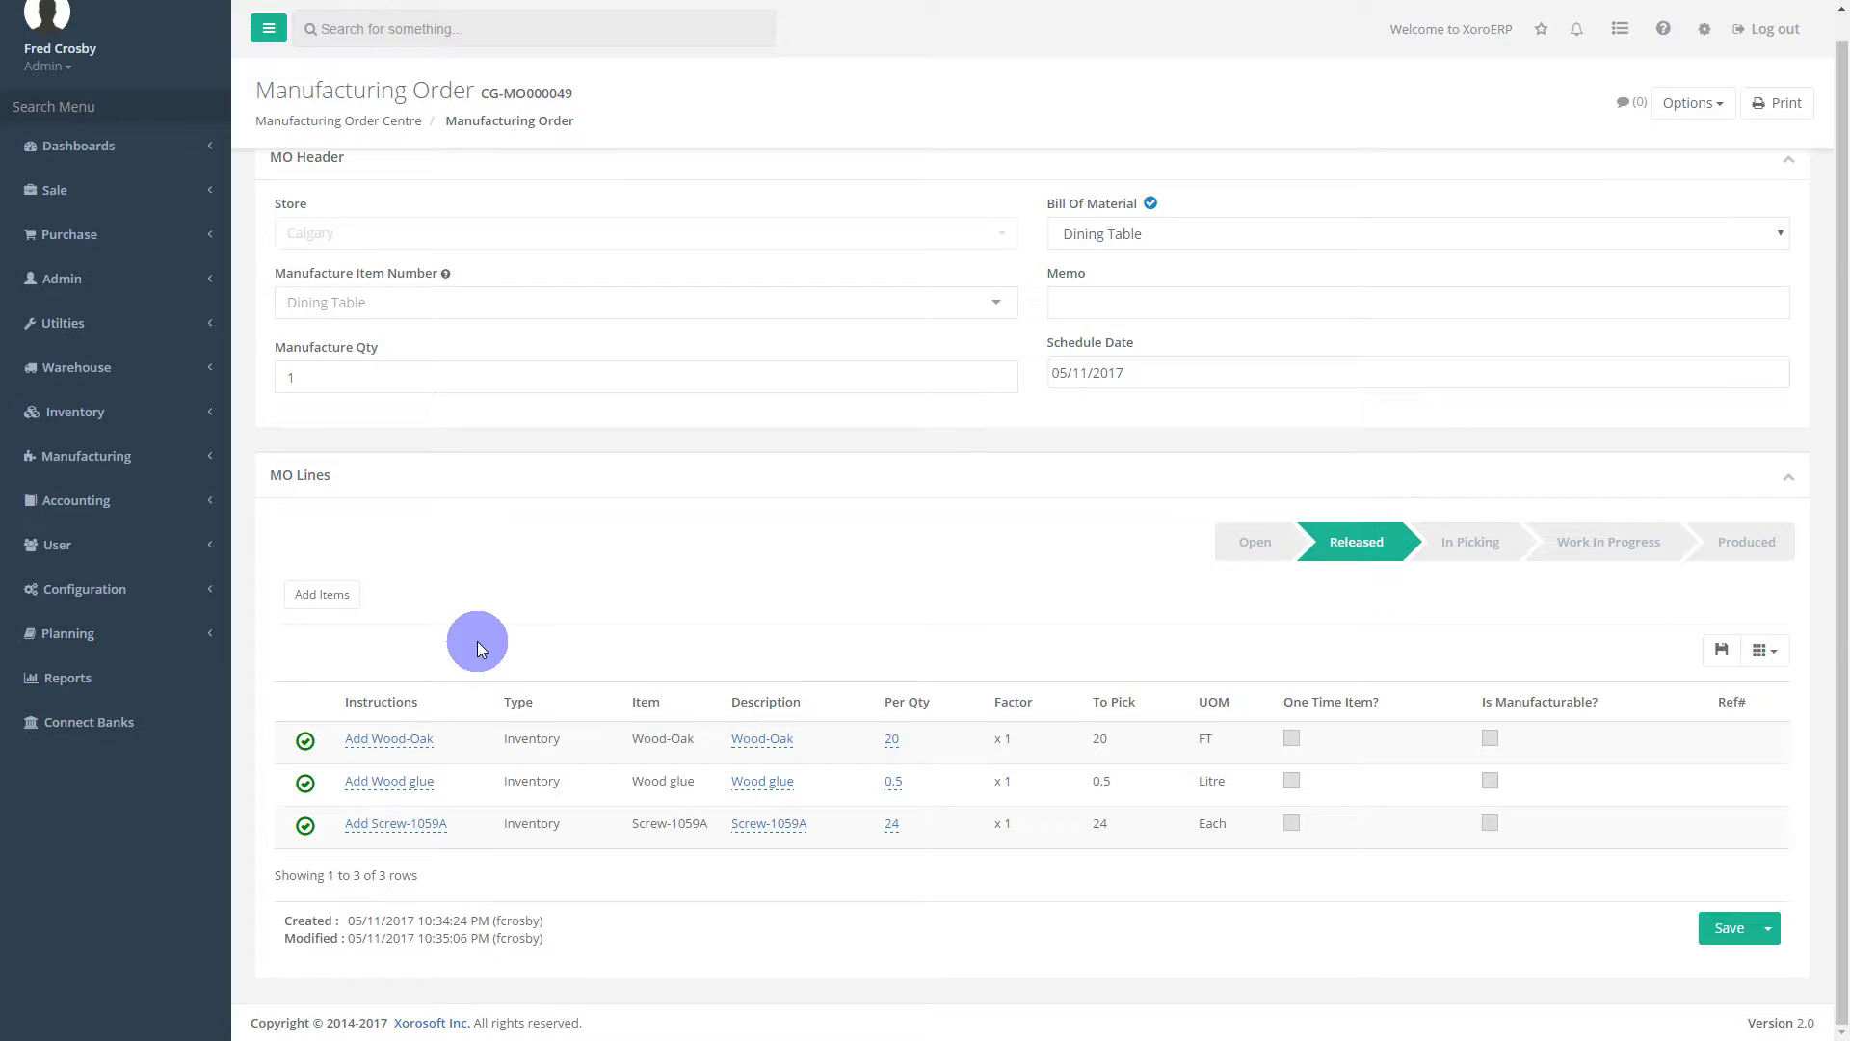
left_click(1771, 931)
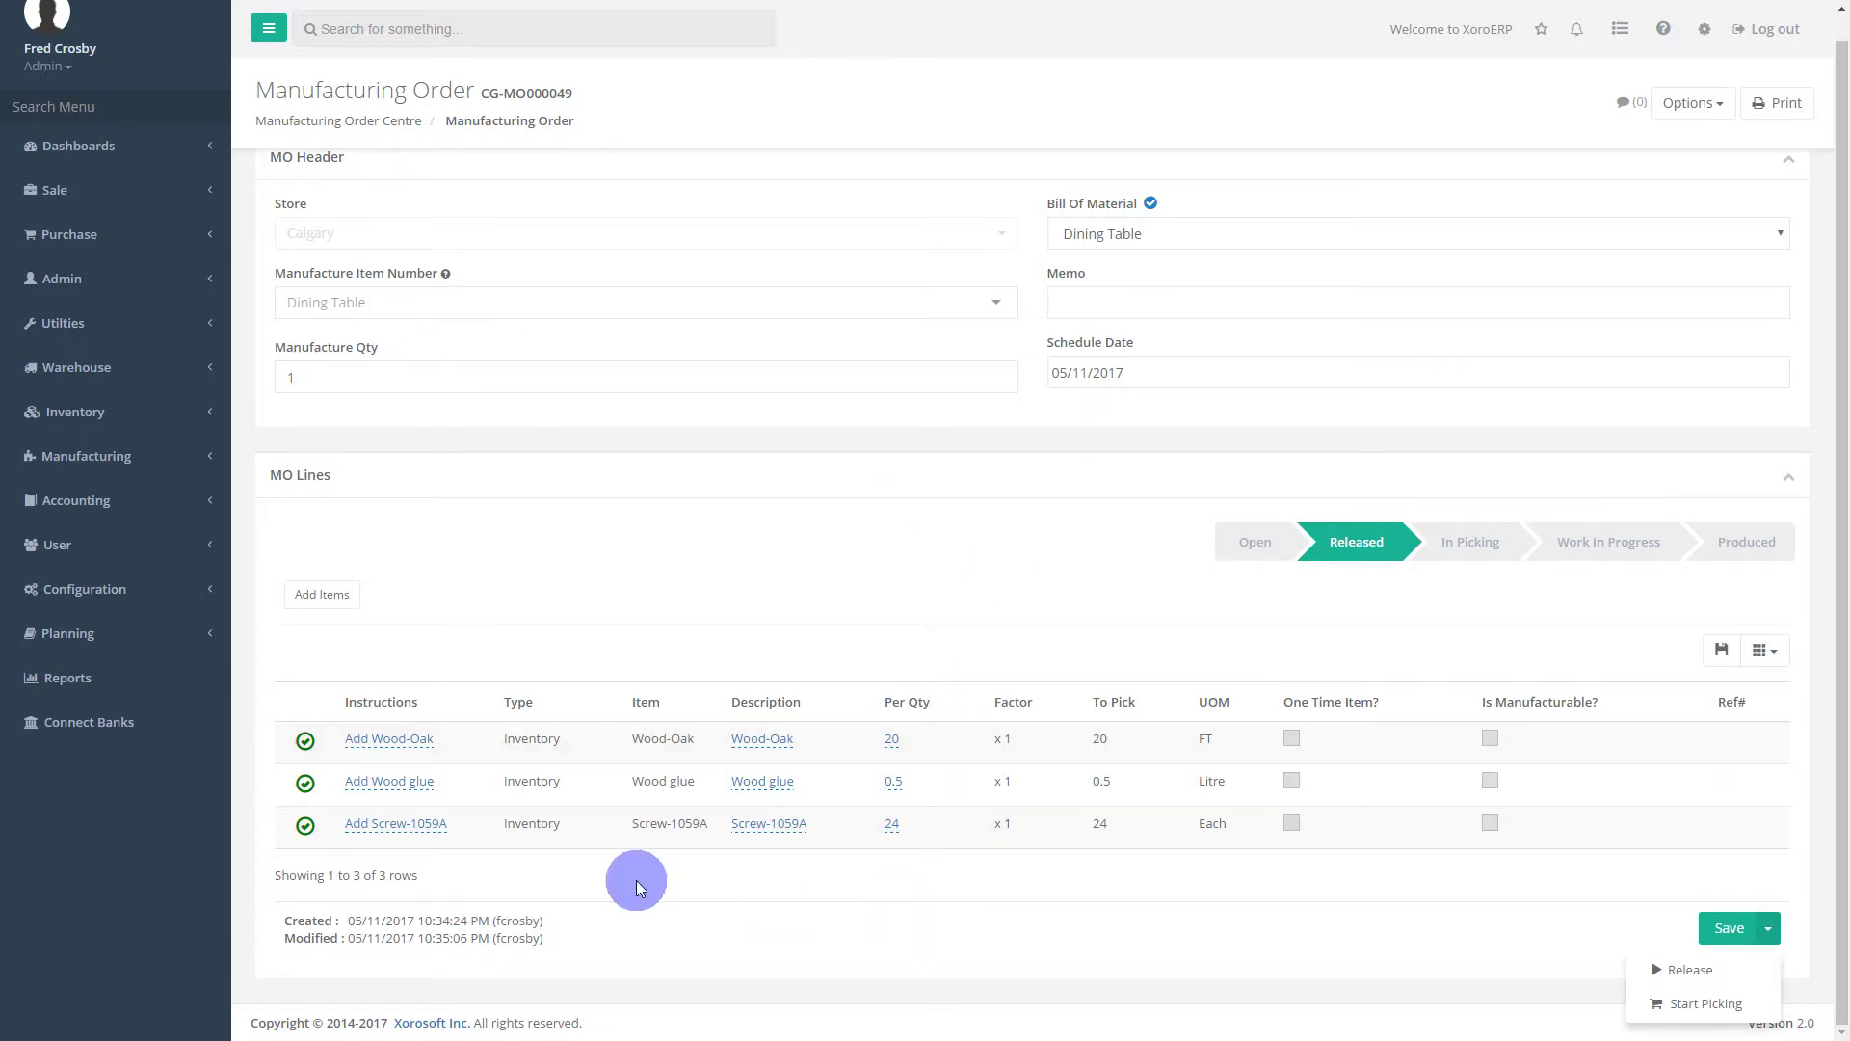
left_click(1678, 1000)
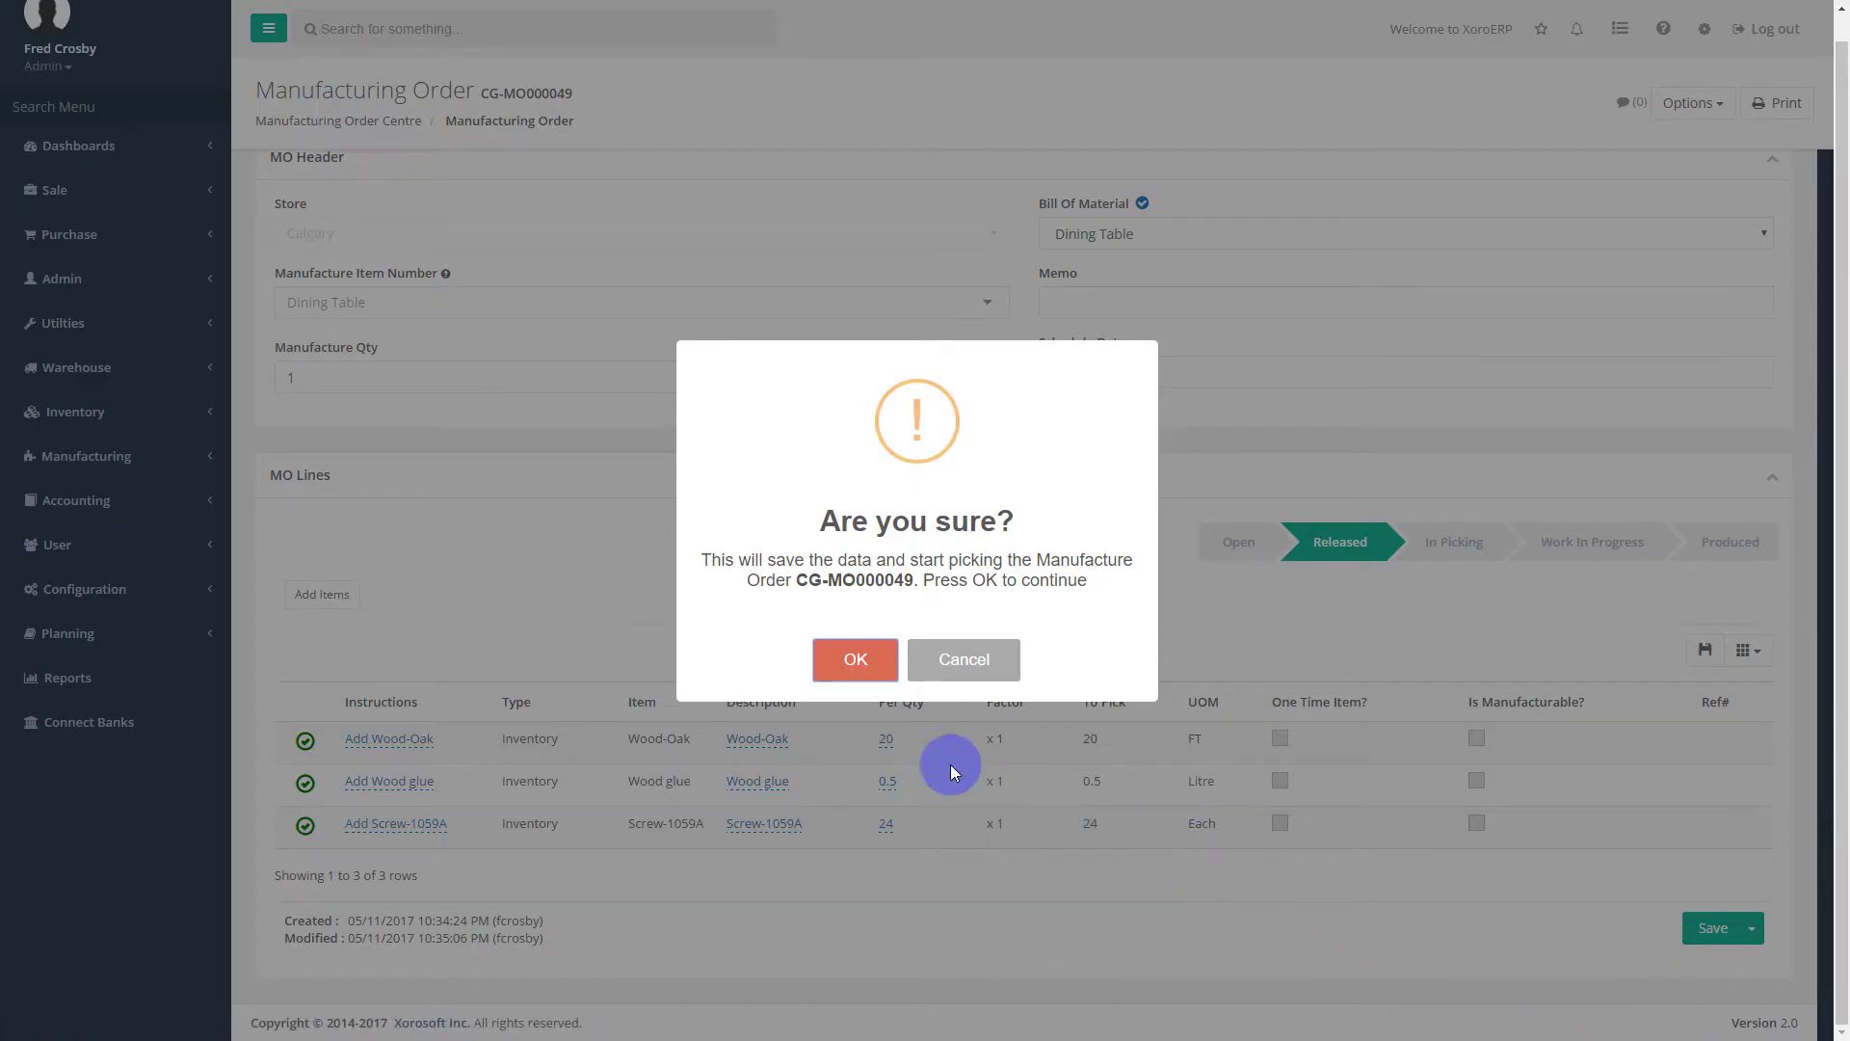
left_click(869, 665)
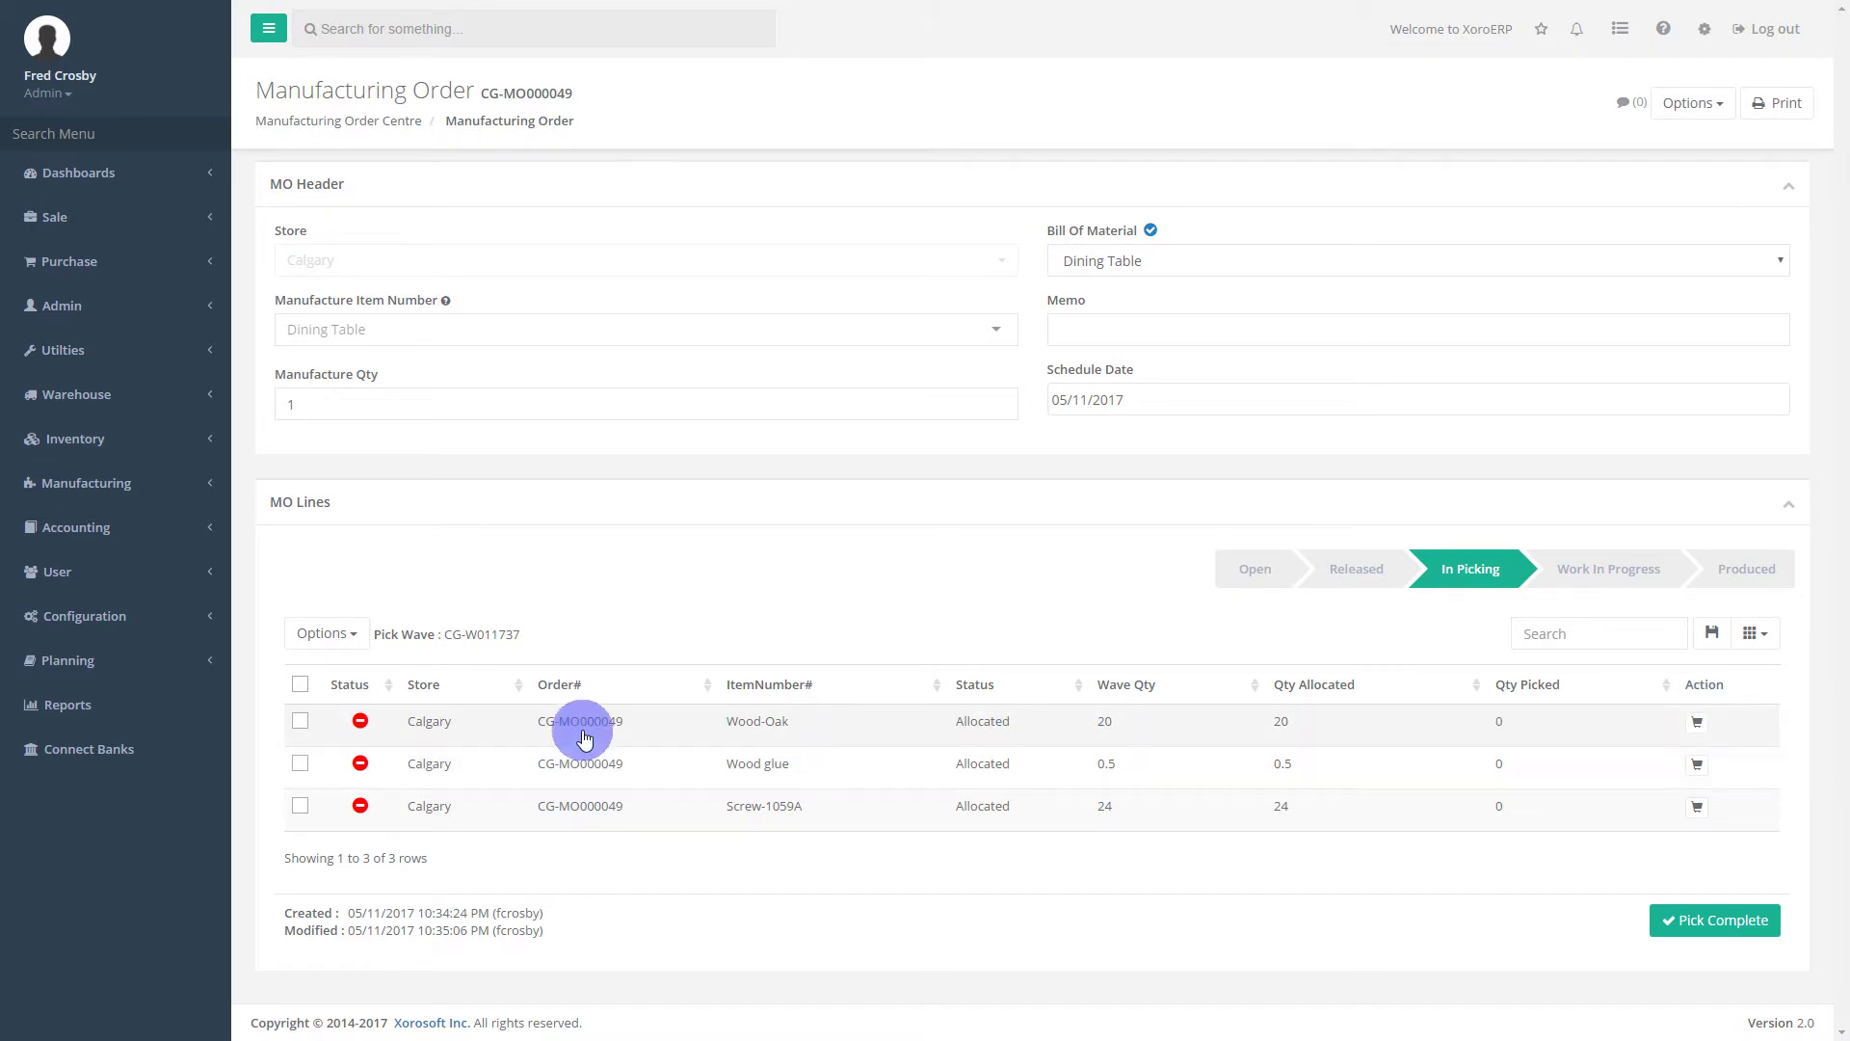
Verify all lines of the order's pick wave and mark the picking as complete.
left_click(350, 631)
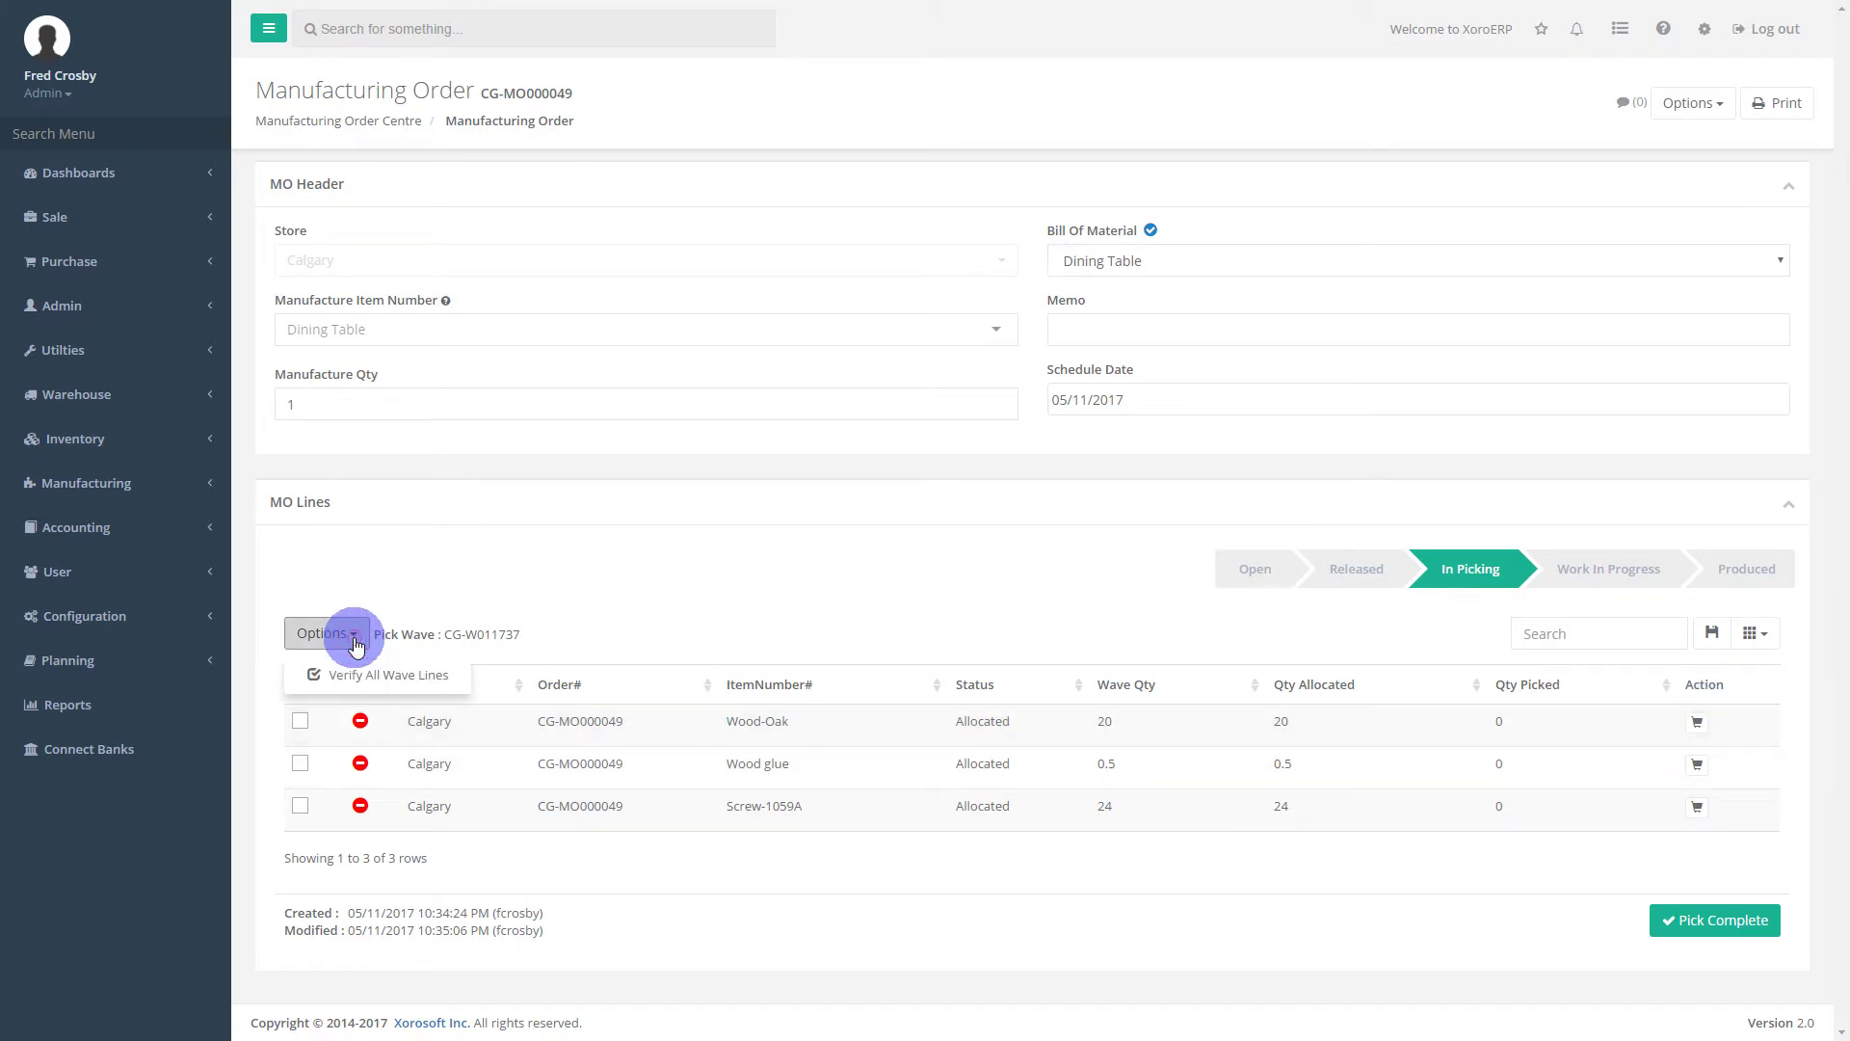
left_click(364, 678)
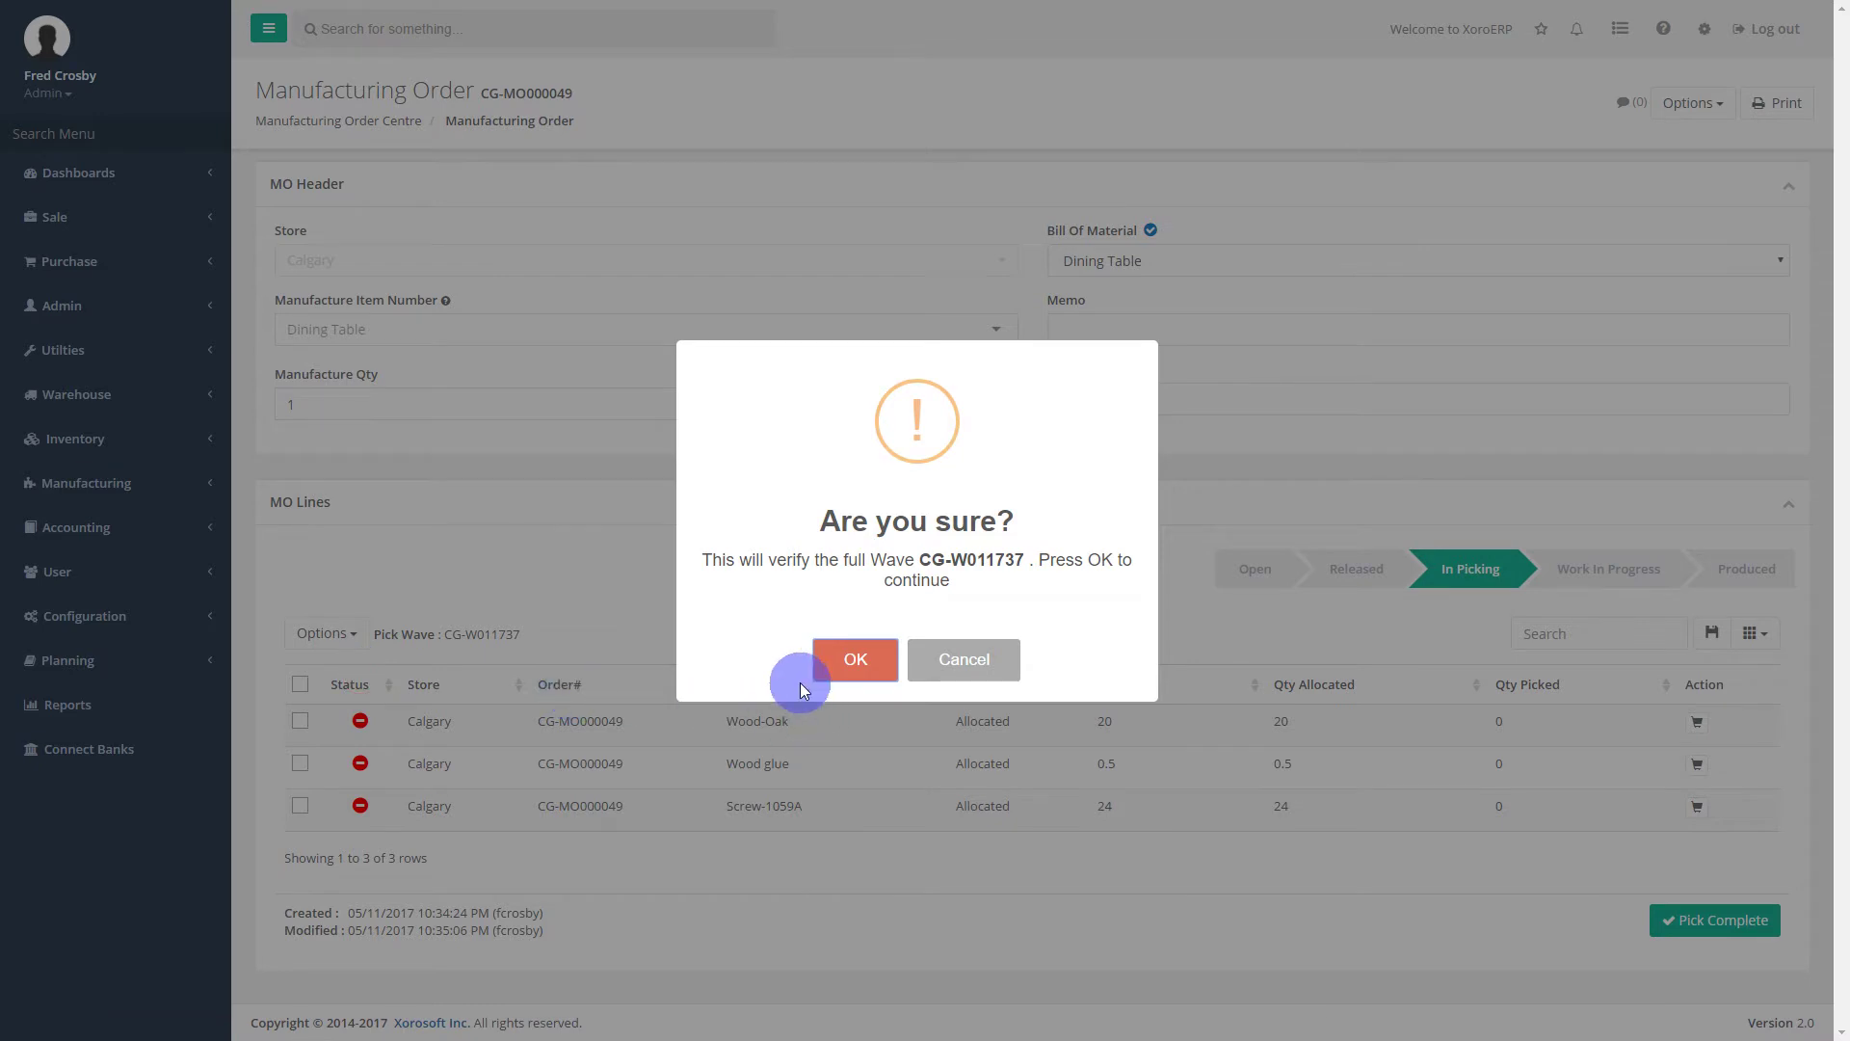
left_click(852, 660)
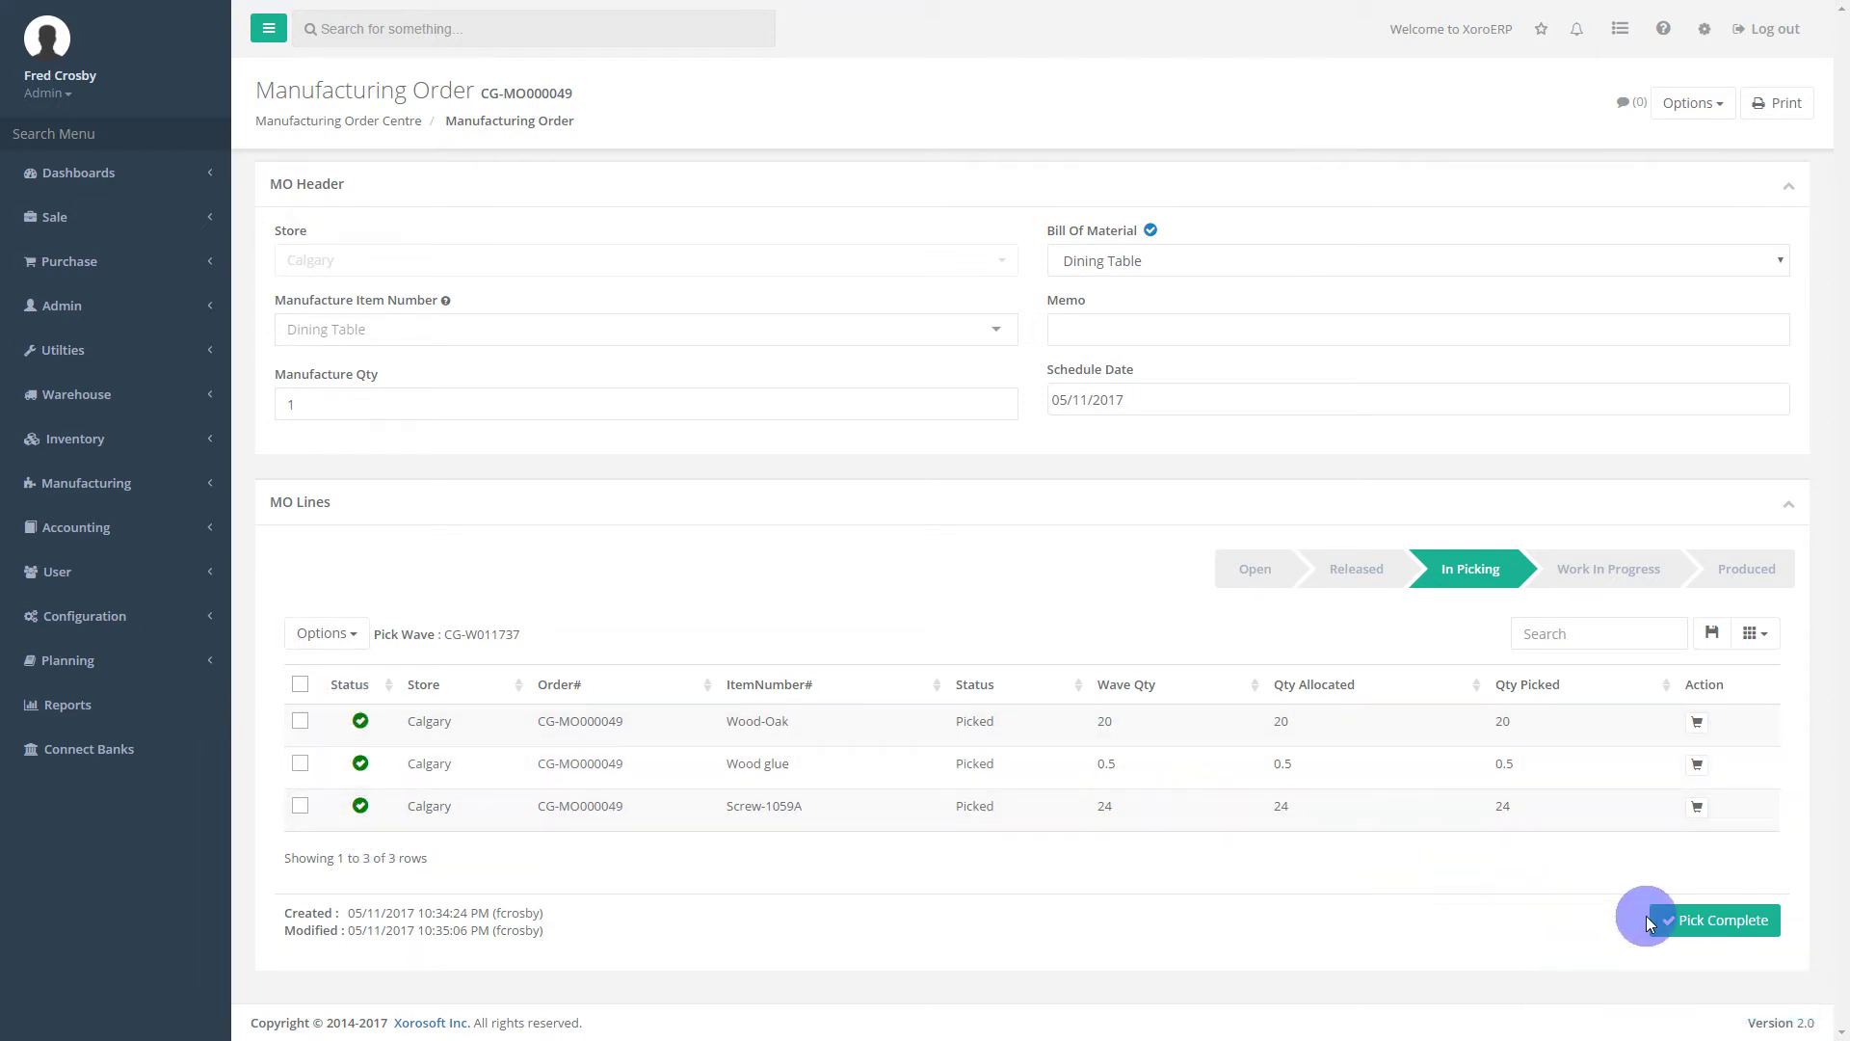
left_click(1709, 927)
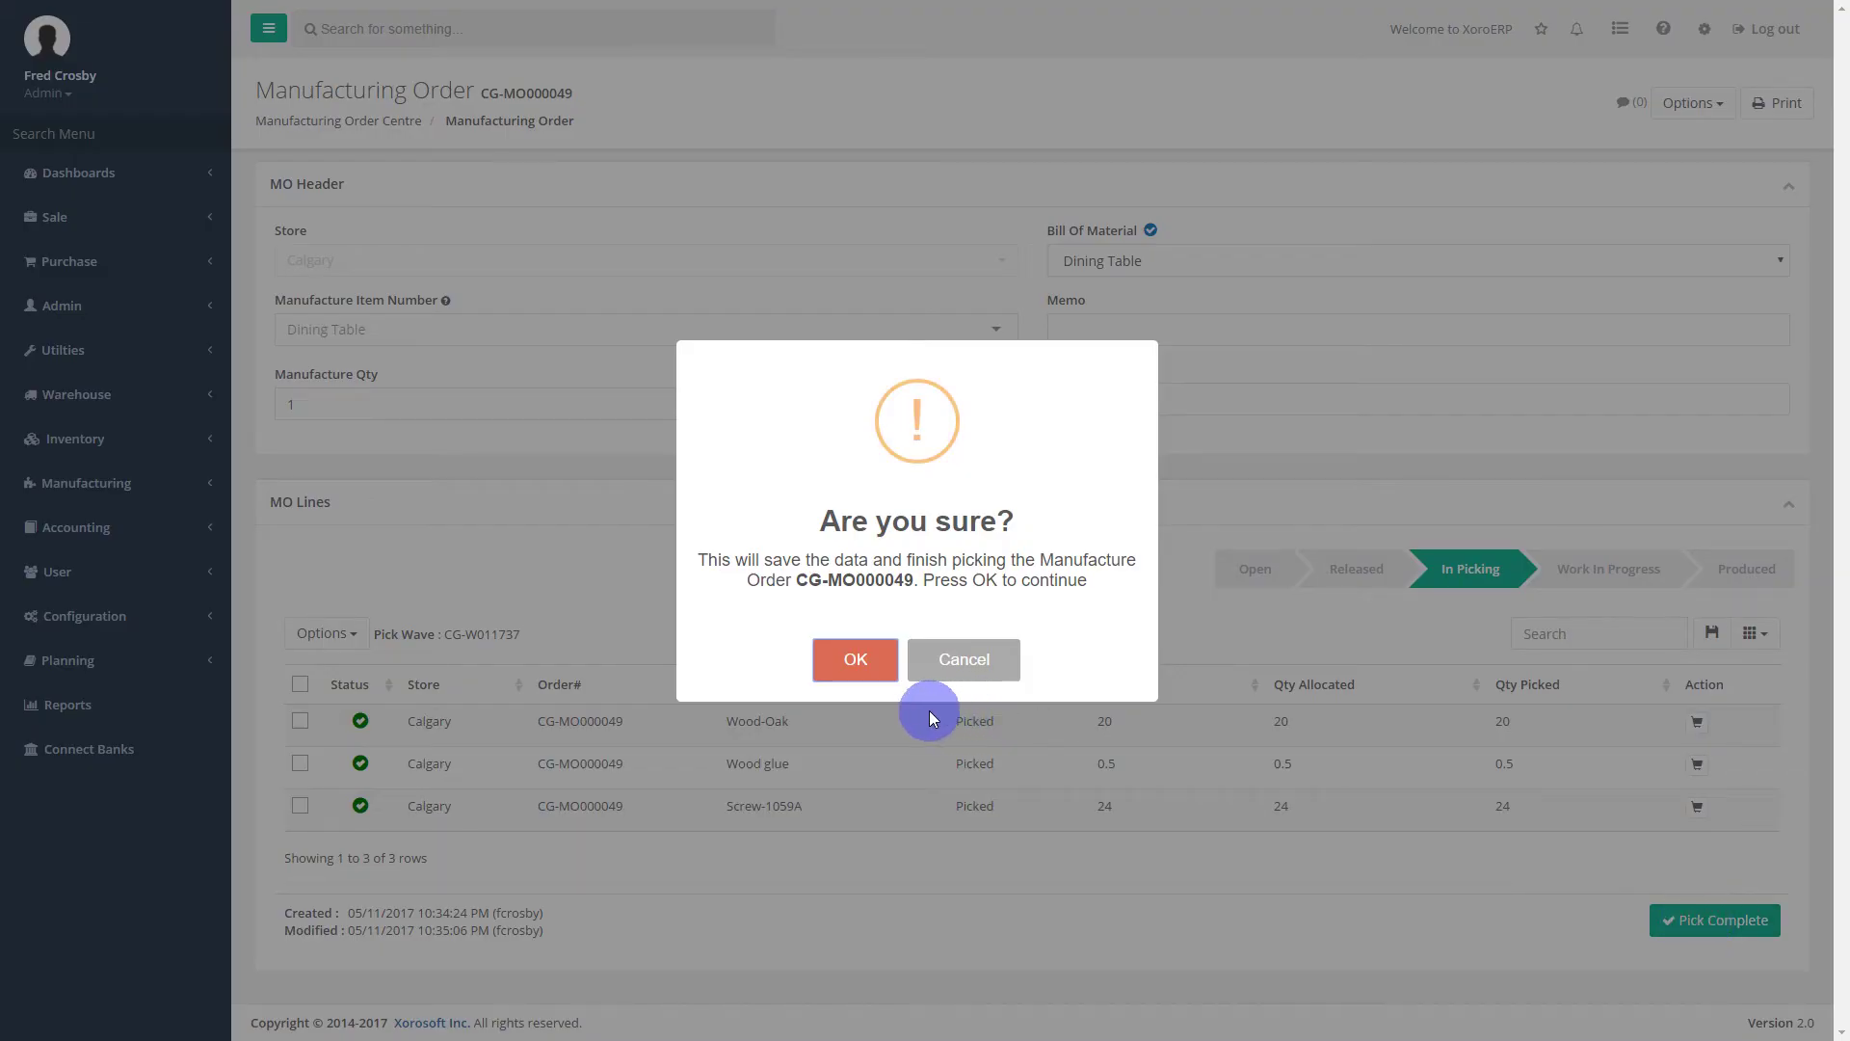
left_click(854, 659)
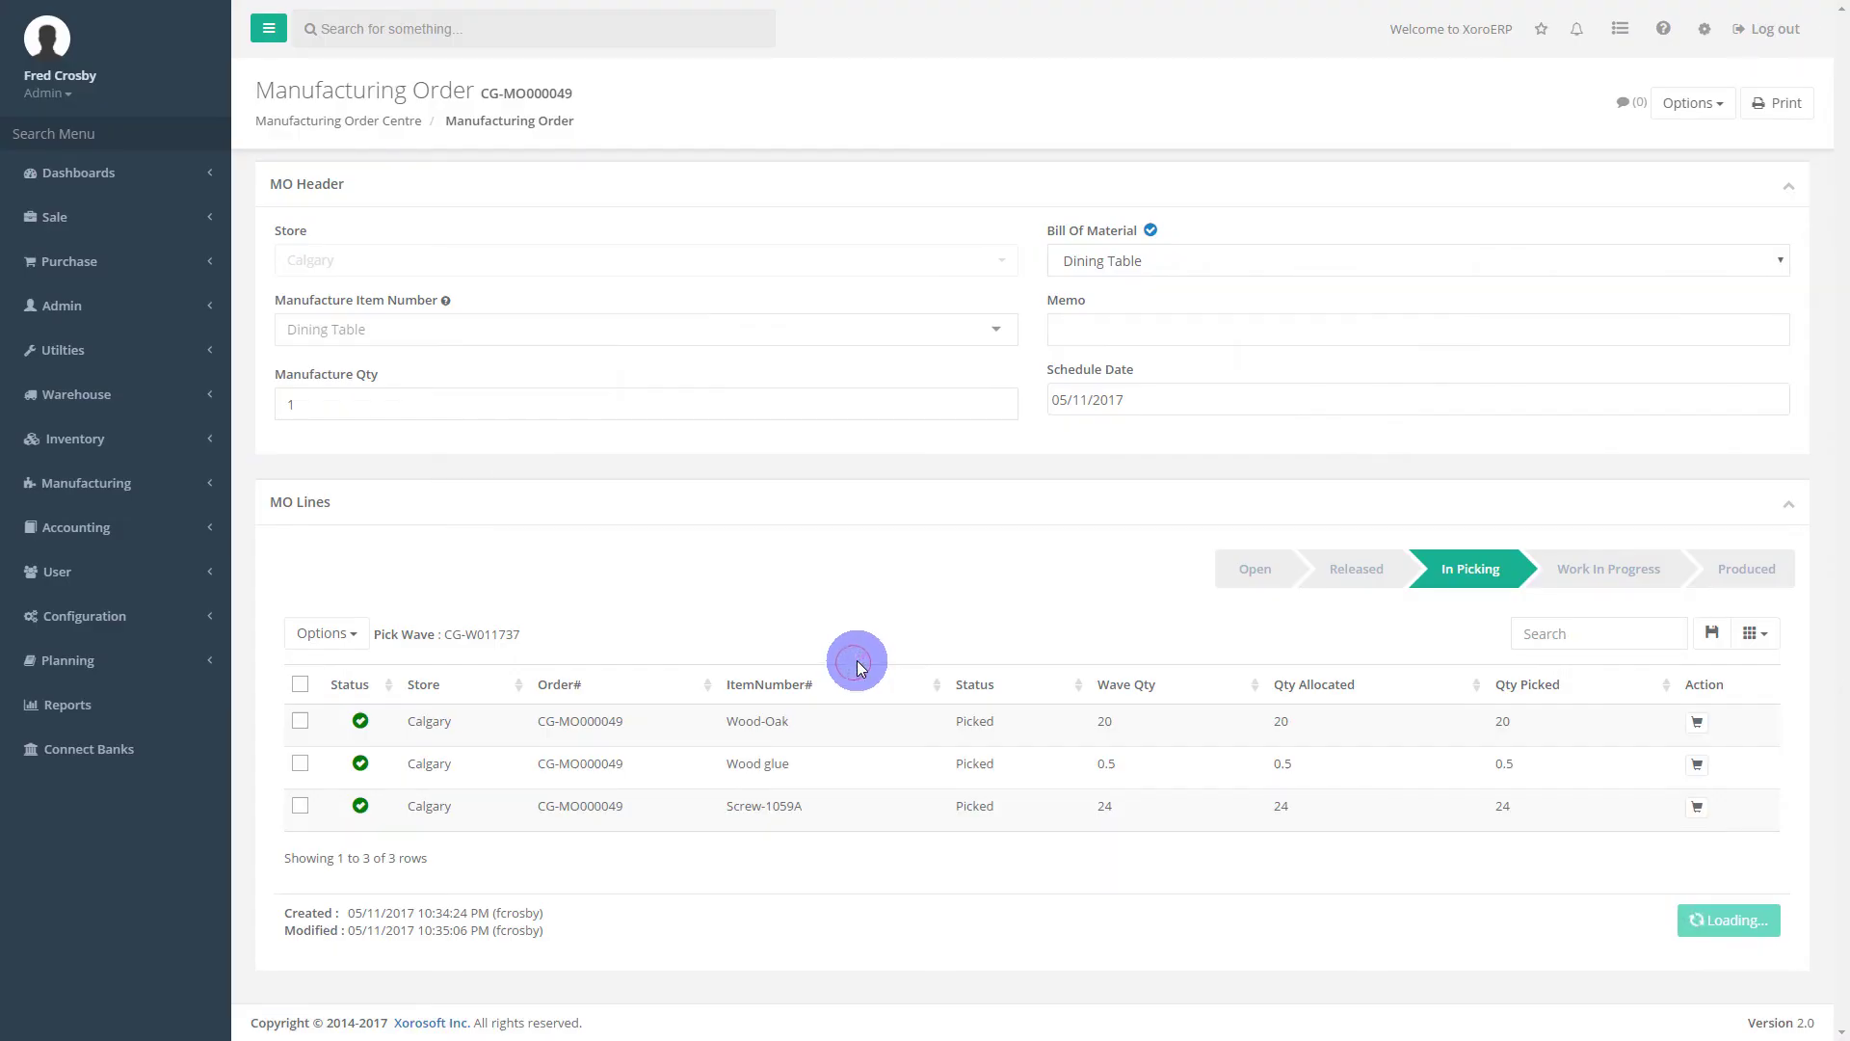
Set the destination location of the finished Dining Table to CG0910.
scroll(830, 714, "down", 3)
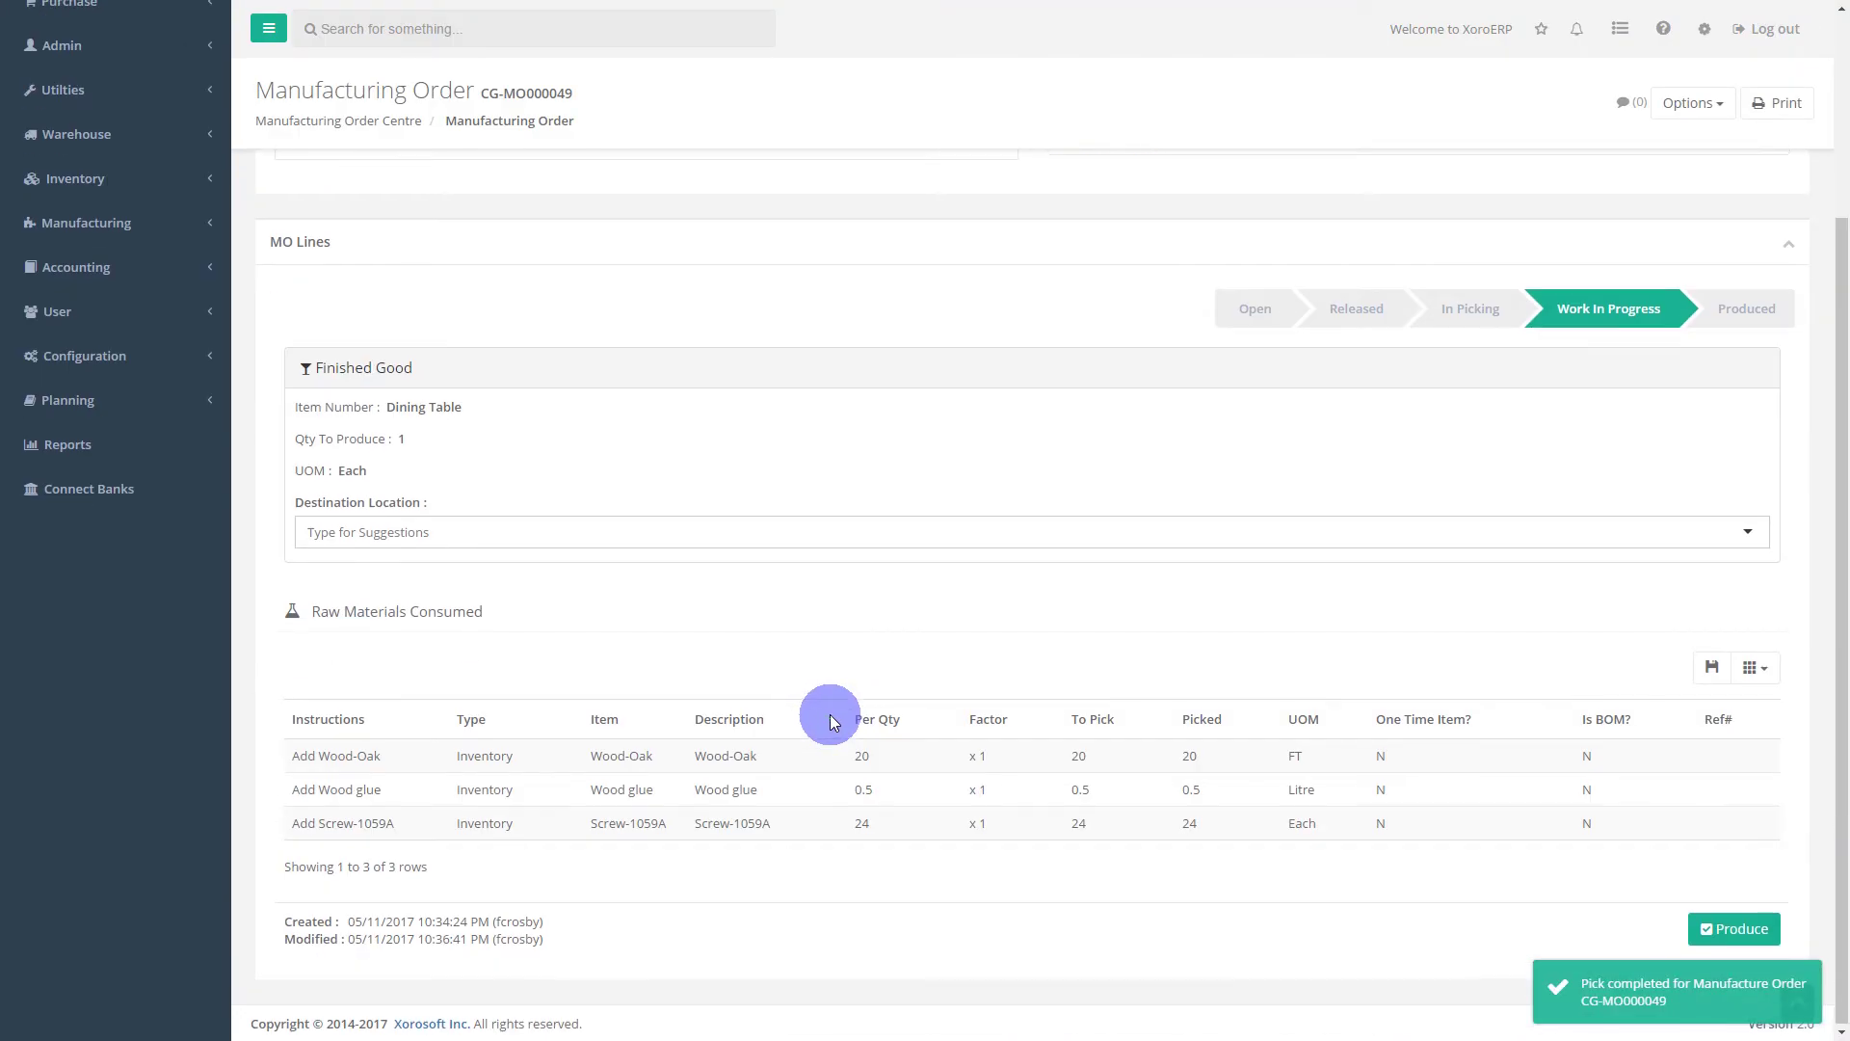
scroll(848, 713, "up", 3)
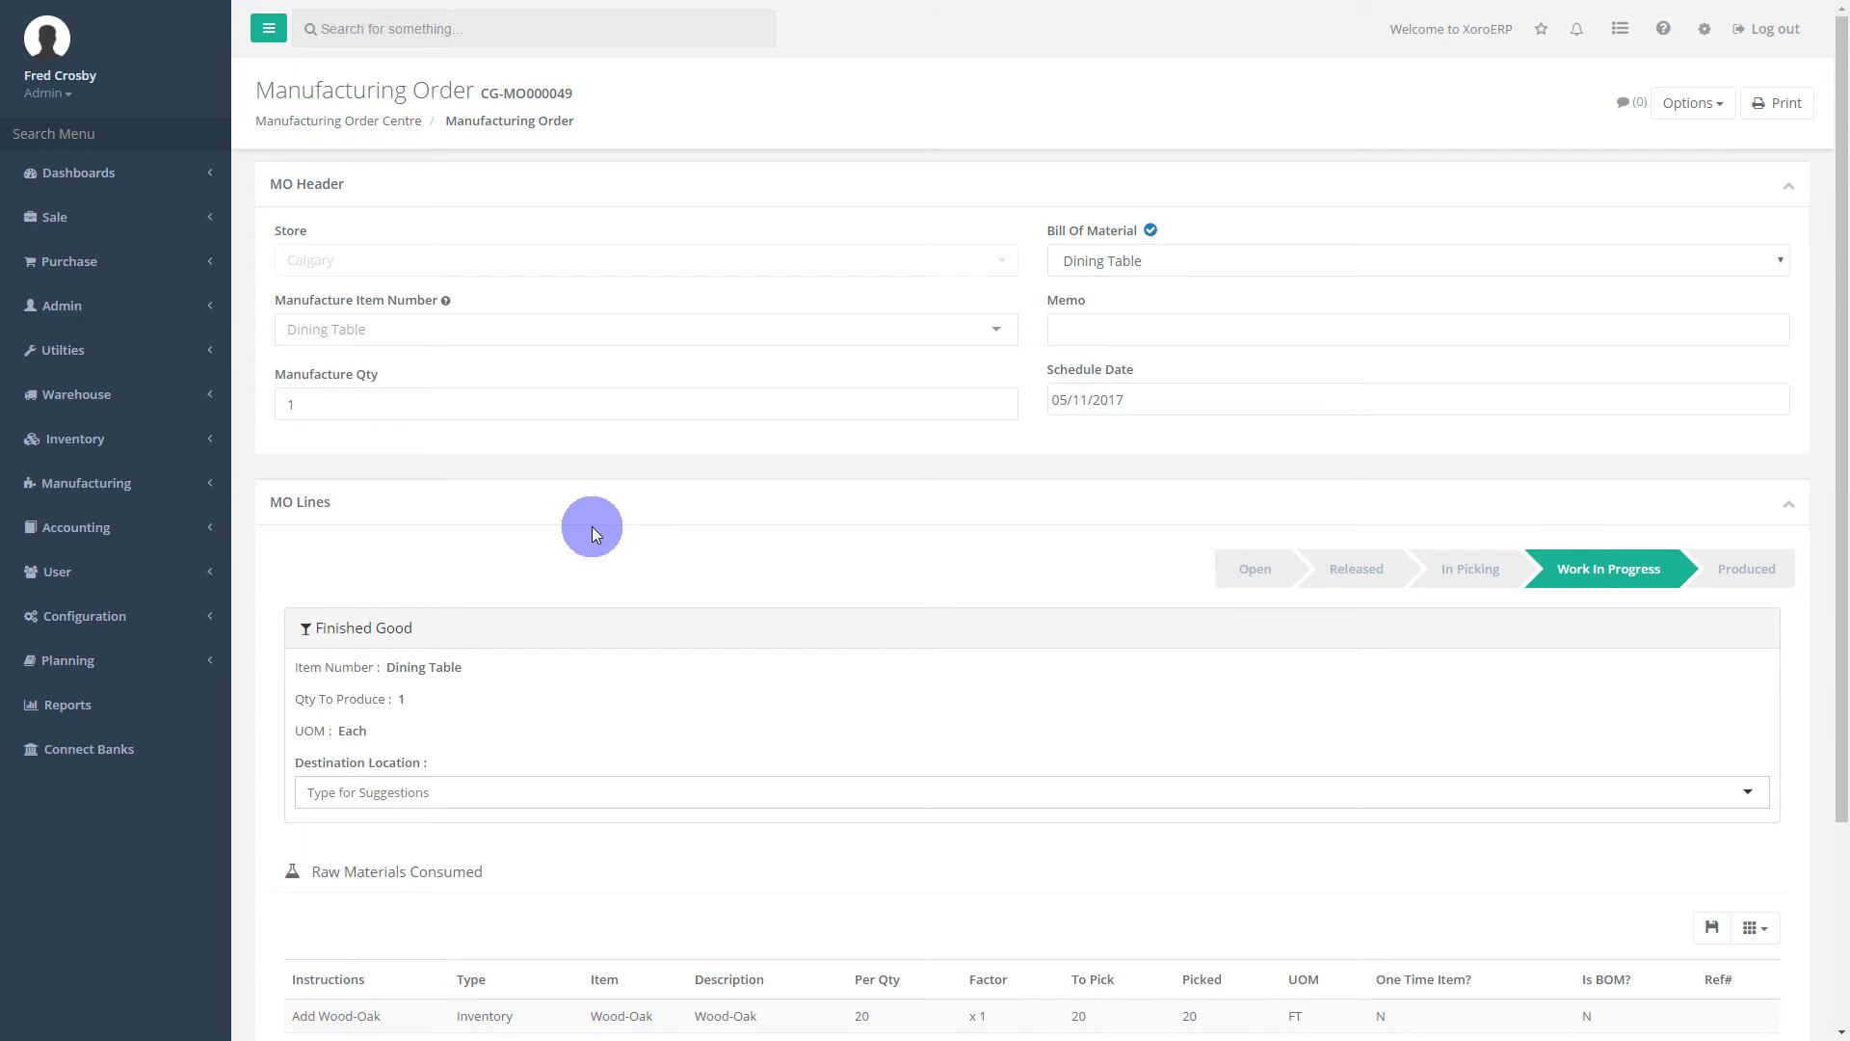
scroll(453, 689, "down", 3)
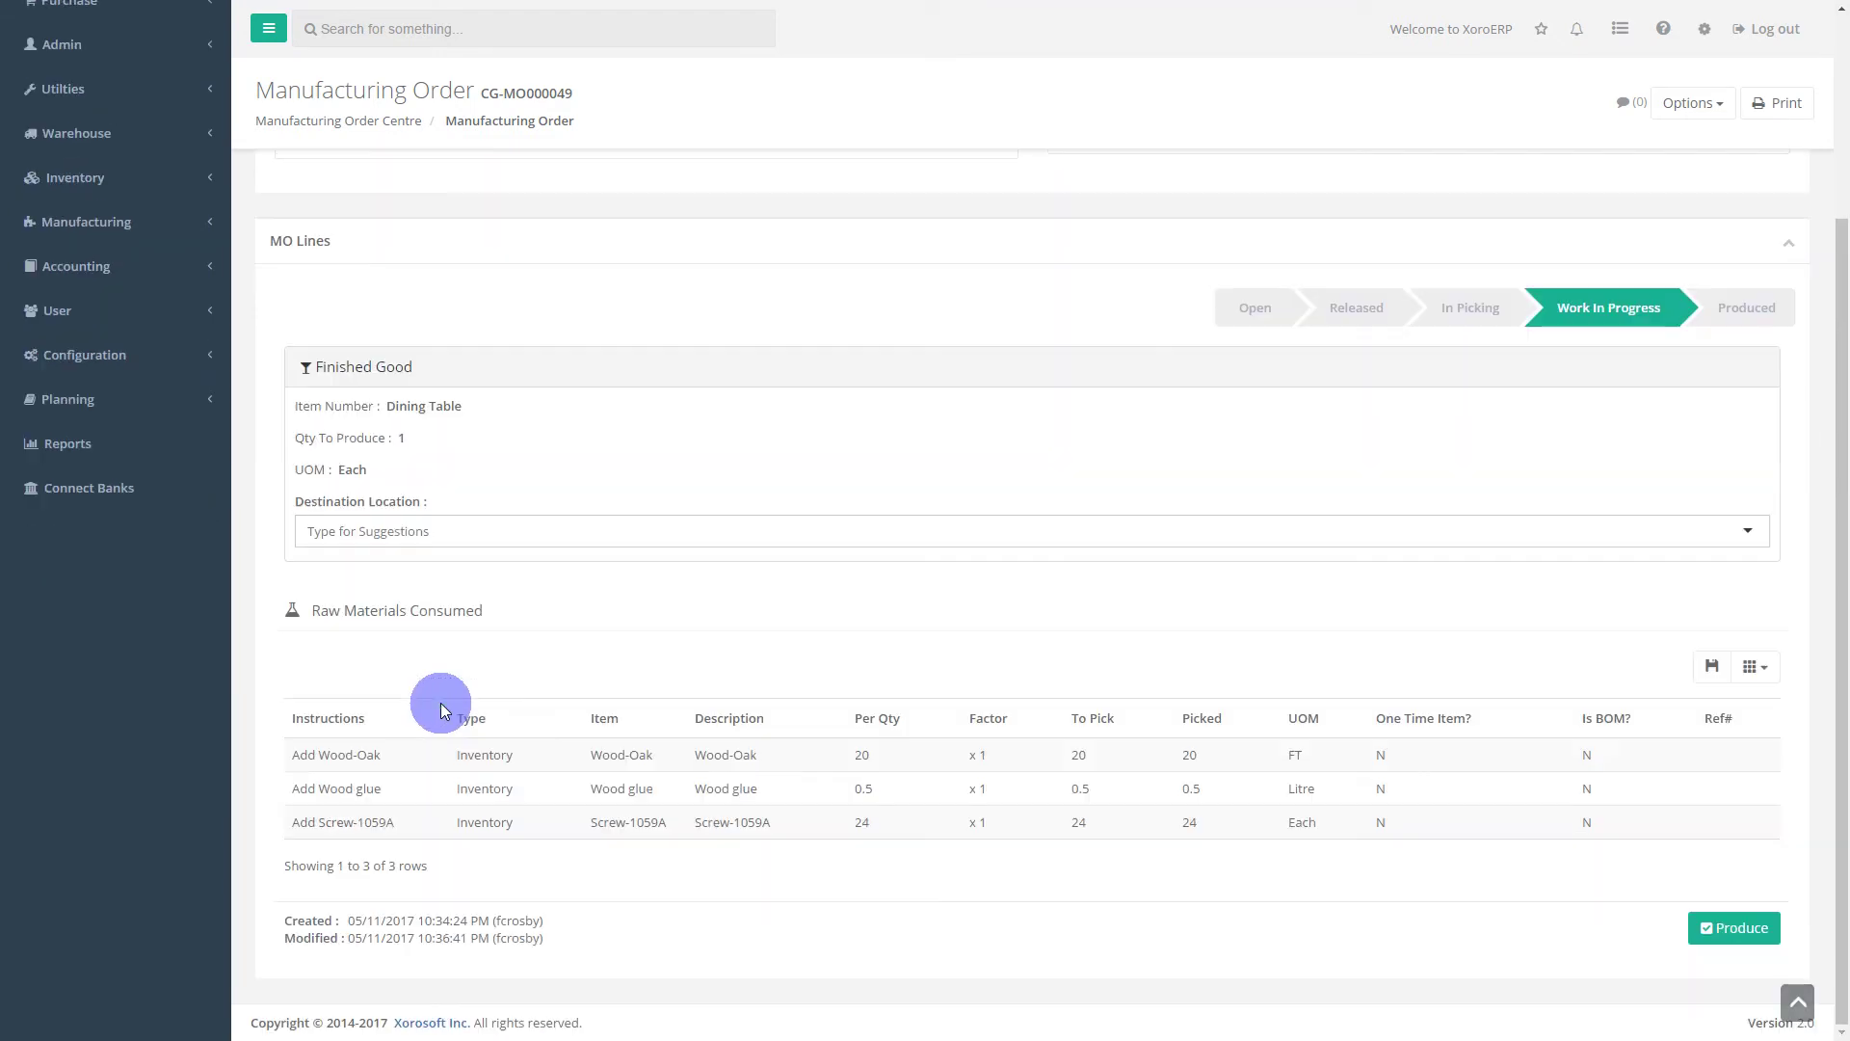
scroll(363, 653, "up", 3)
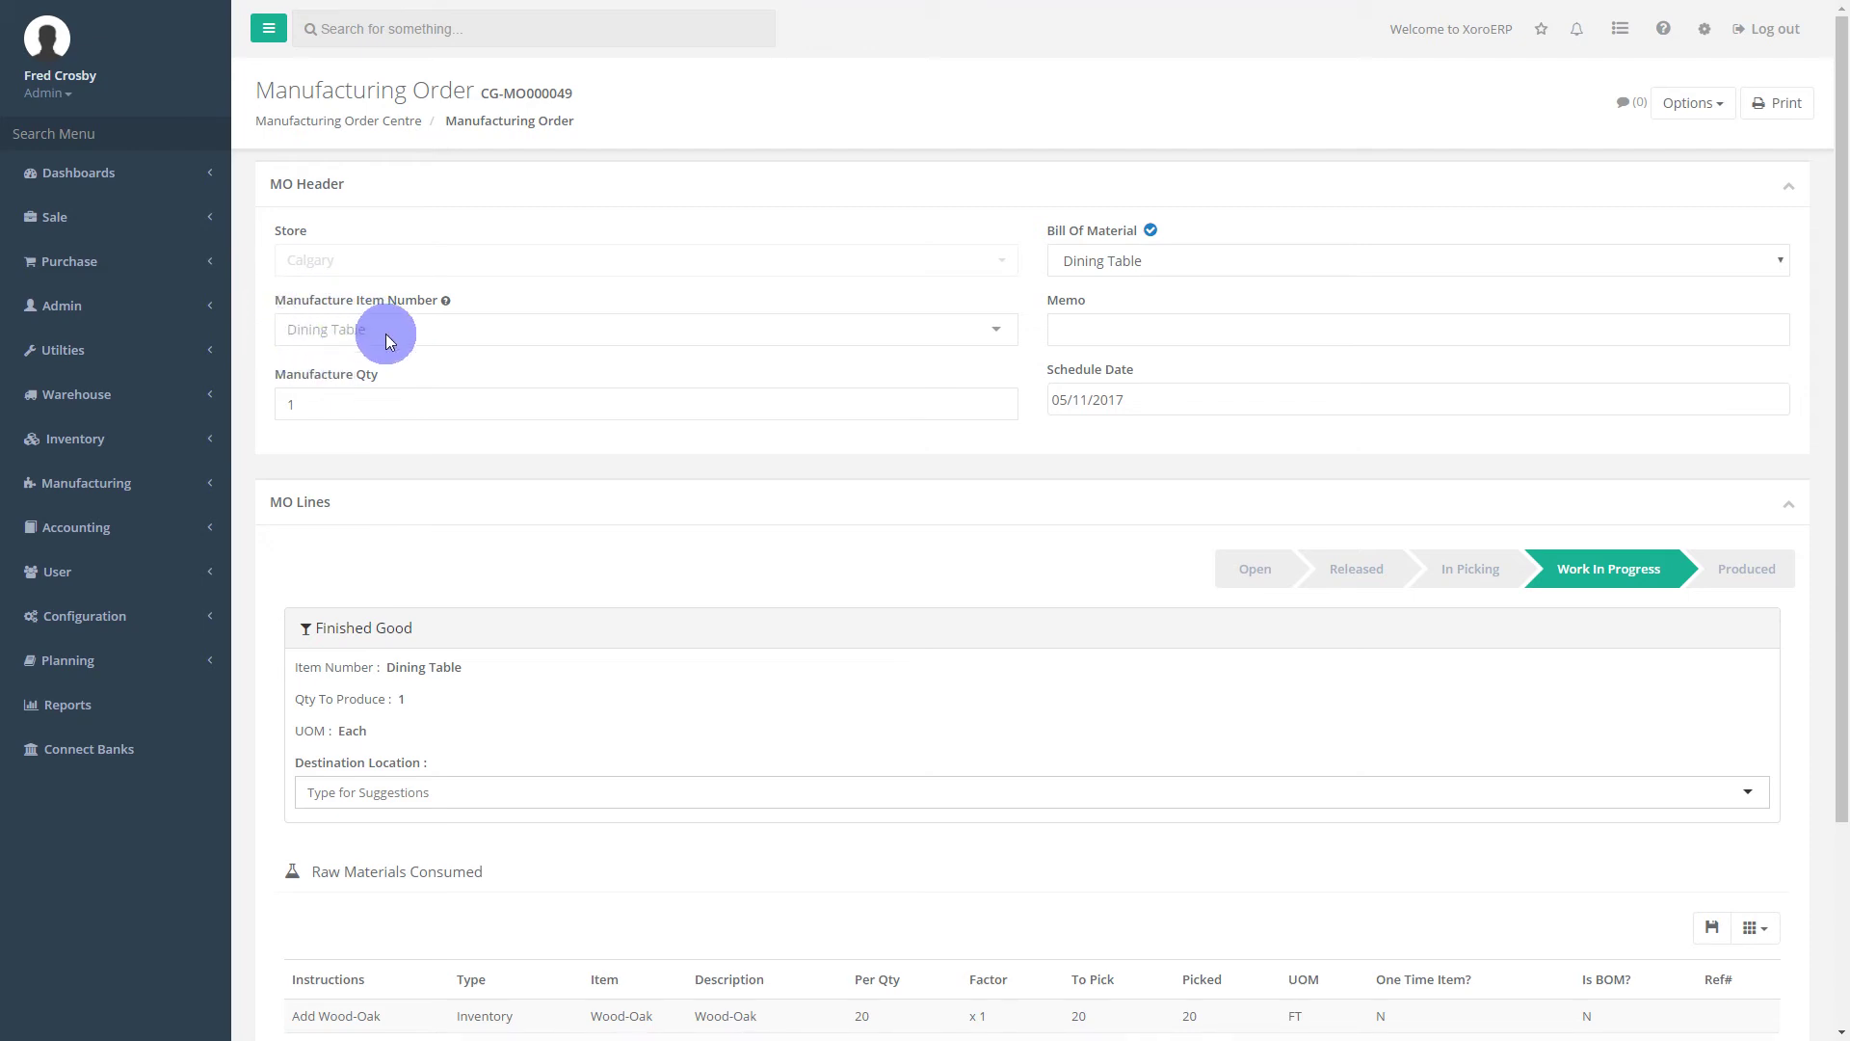
left_click(376, 799)
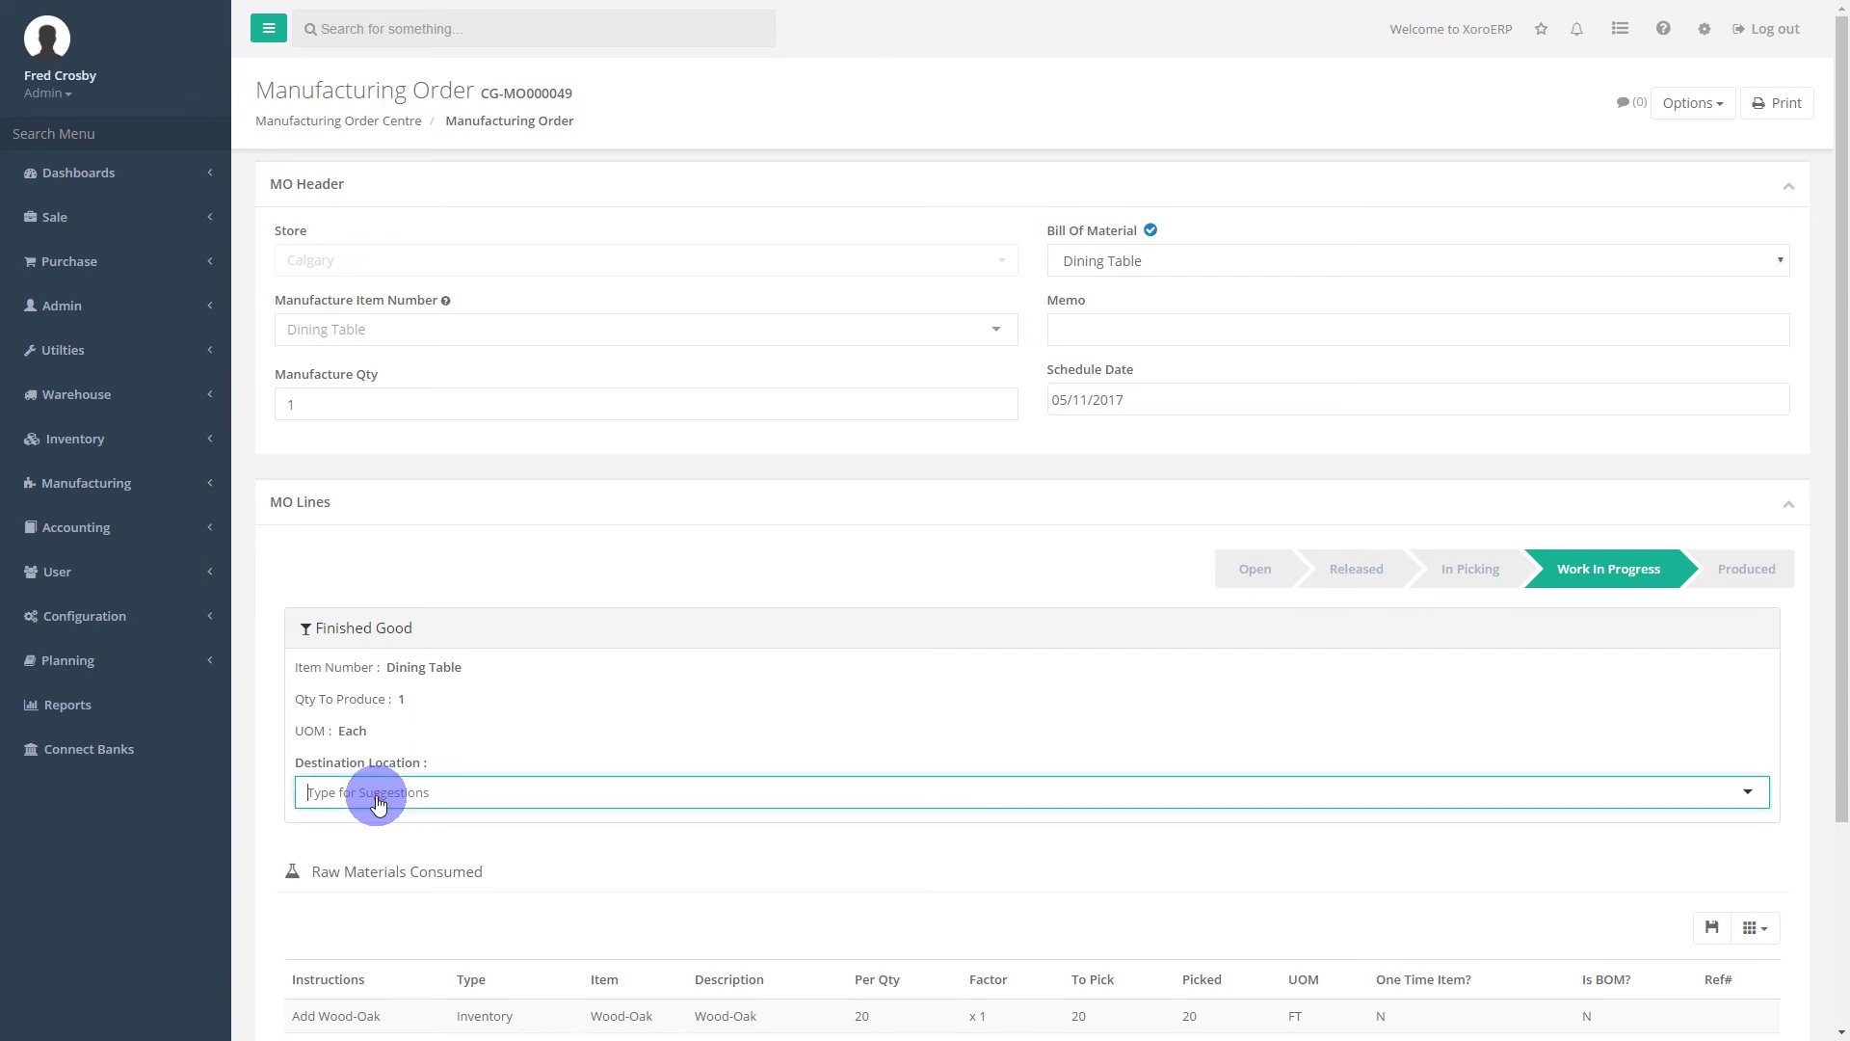
type("cg")
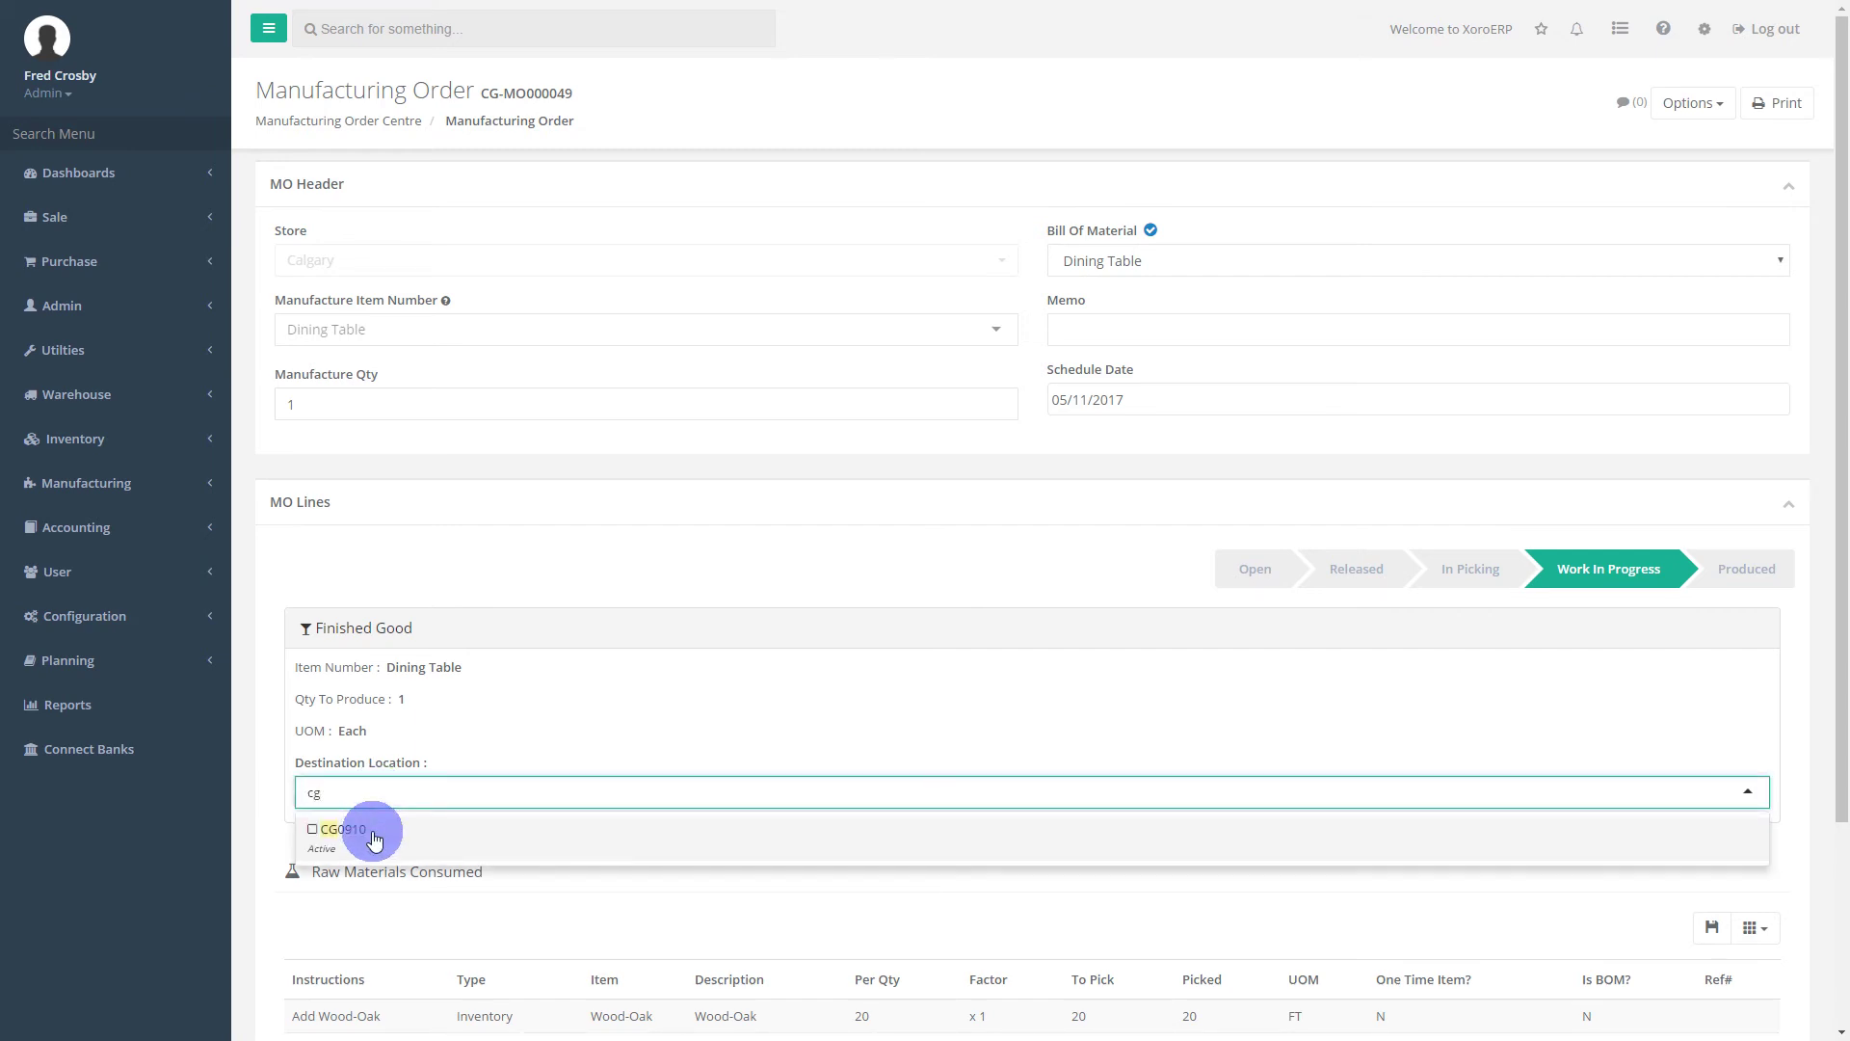
left_click(369, 825)
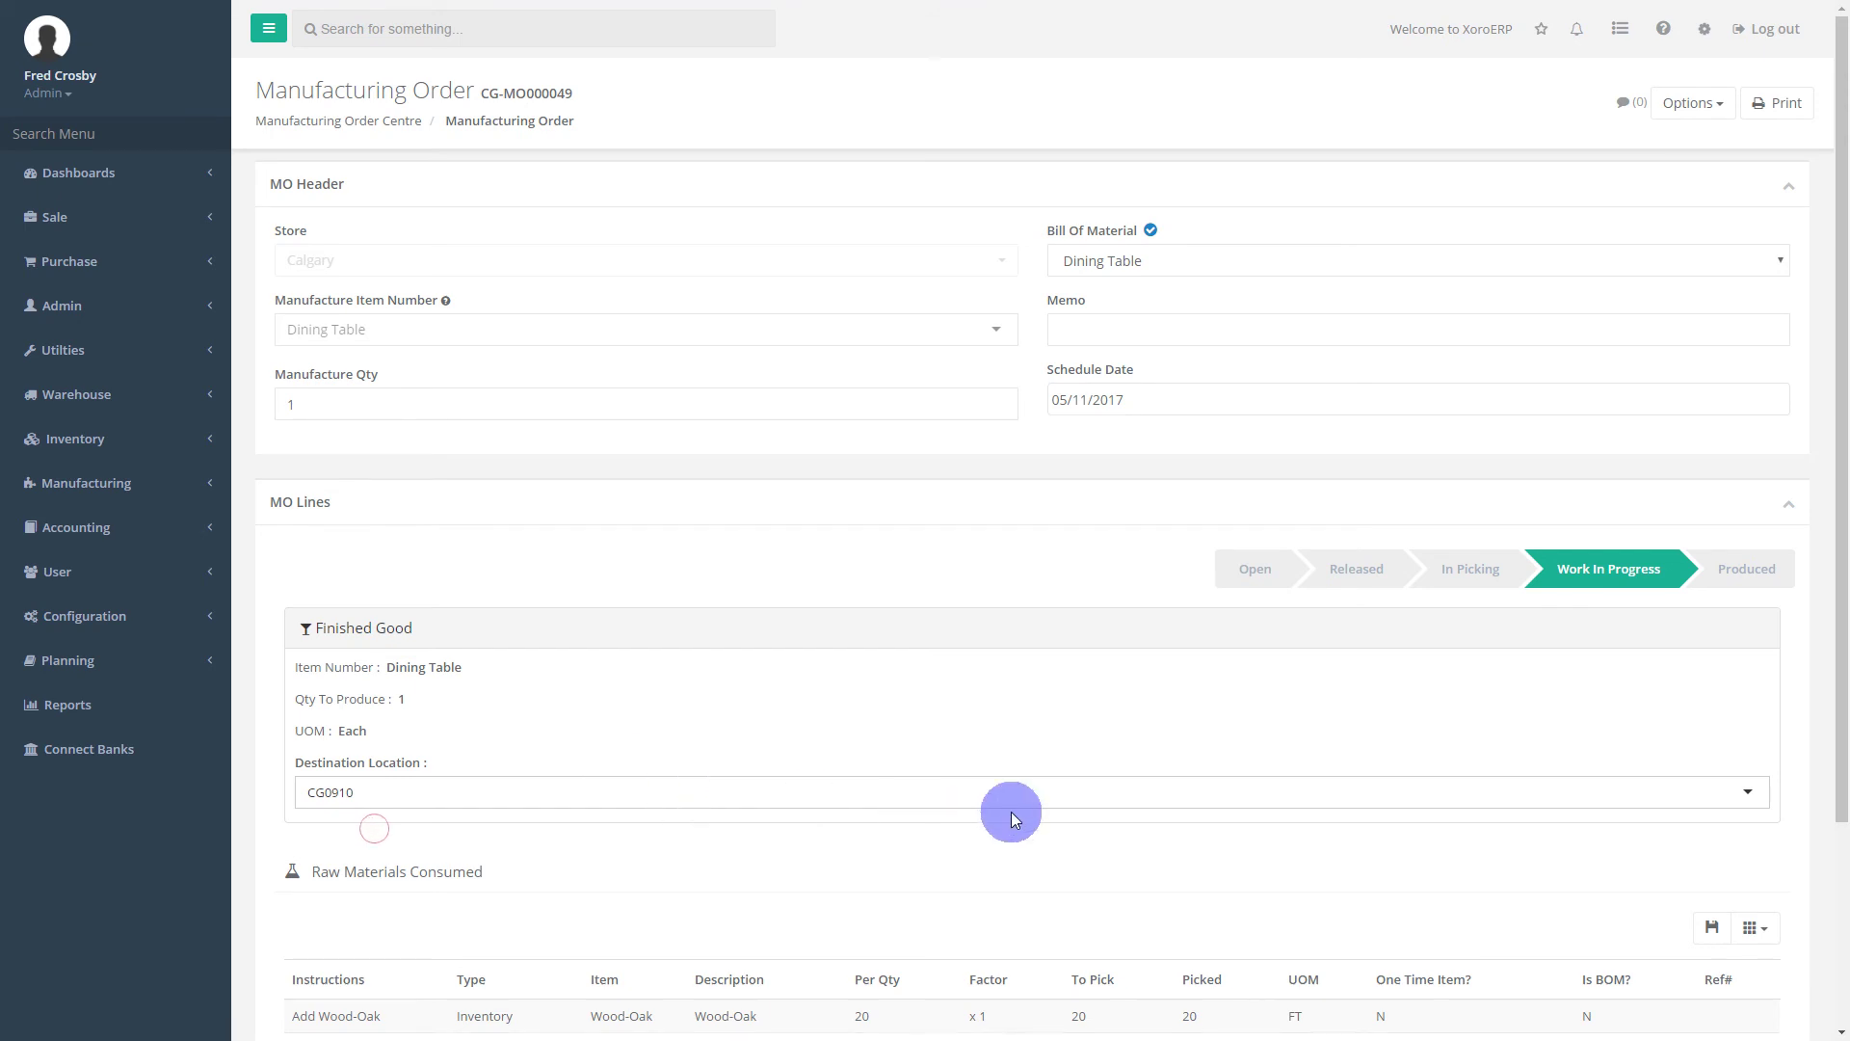
Produce the manufacturing order, confirm production, and return to the order header.
scroll(1010, 811, "down", 3)
left_click(1731, 927)
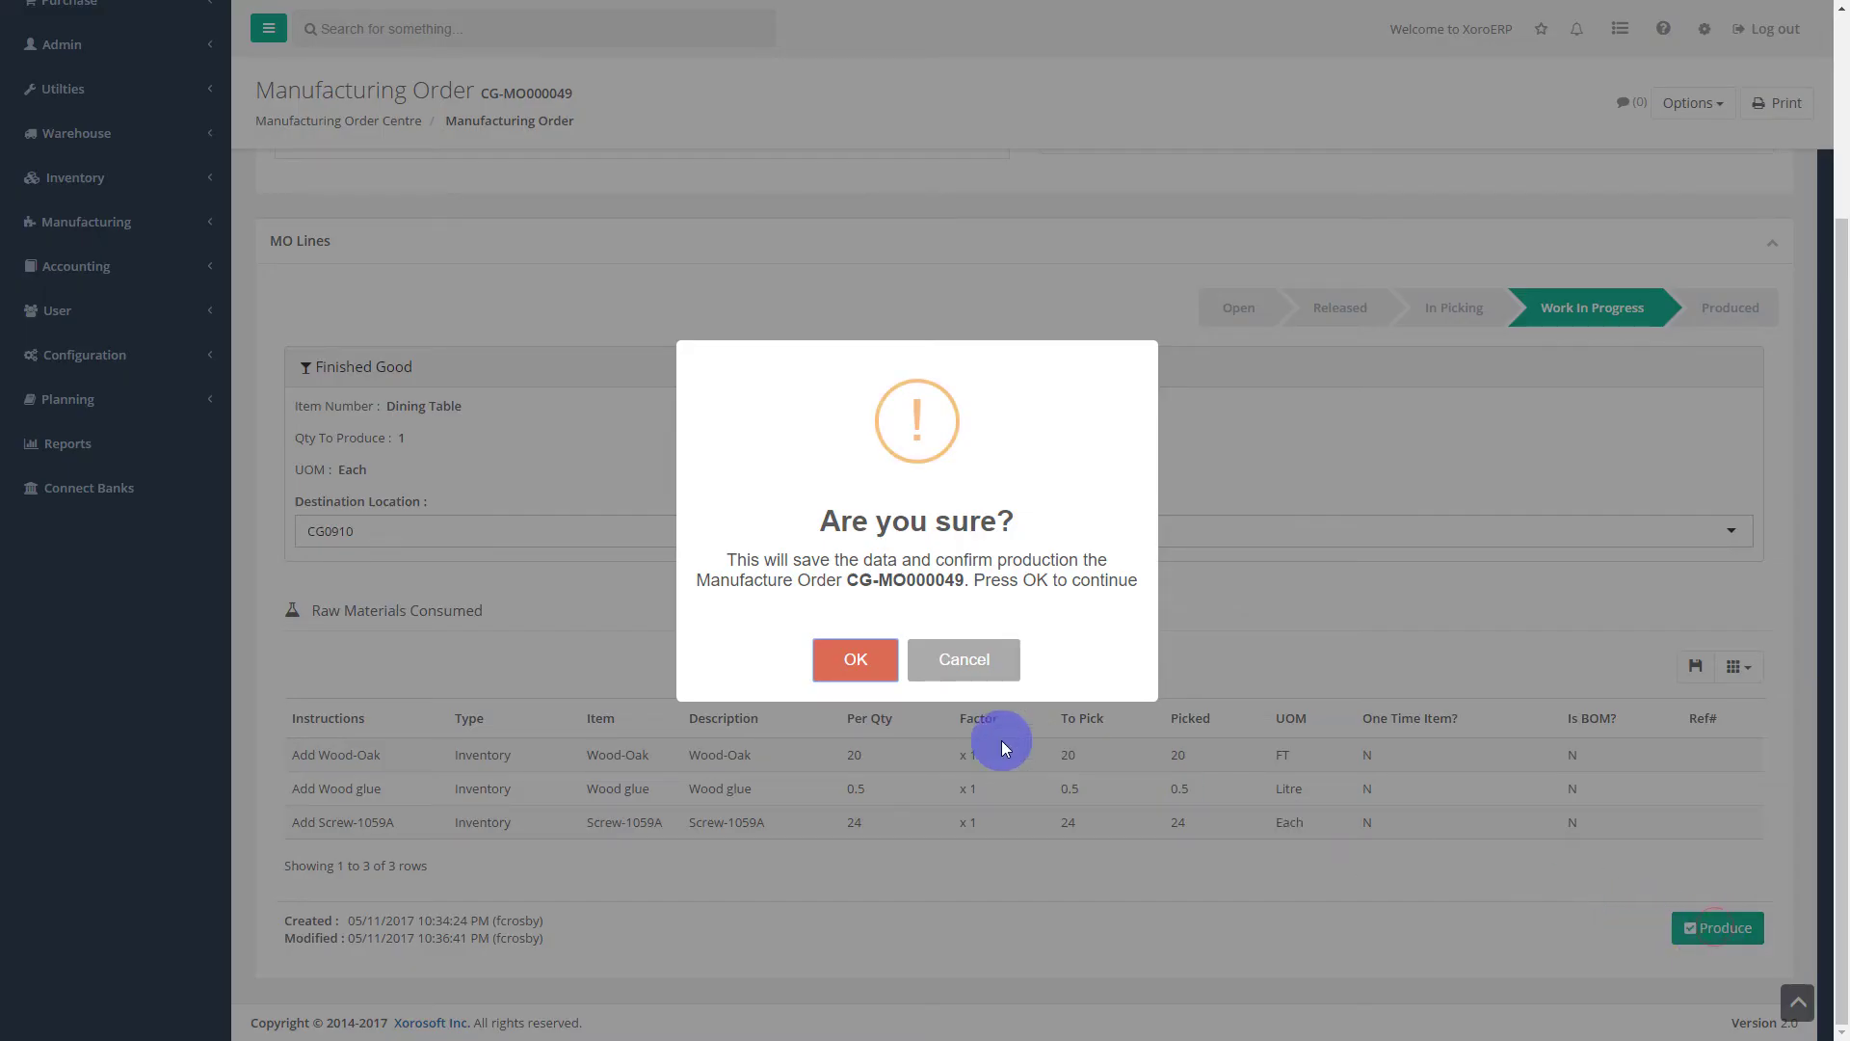
left_click(847, 661)
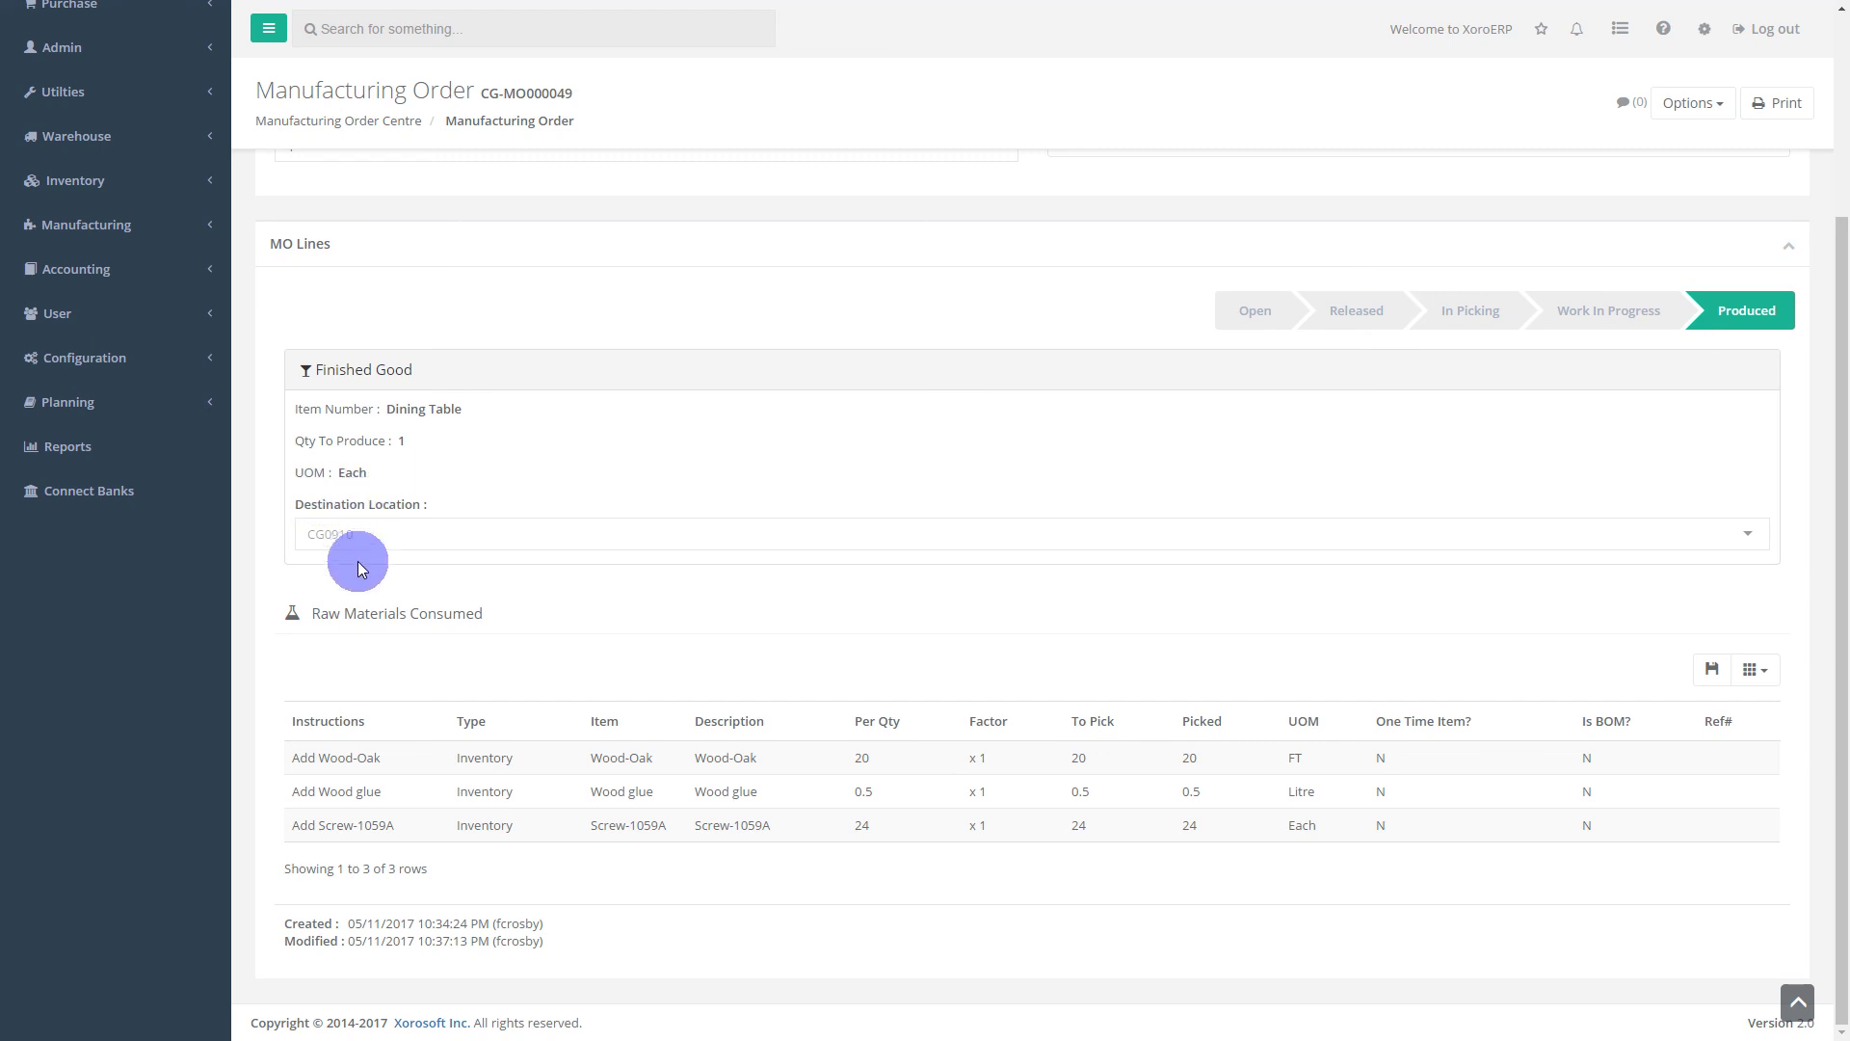
scroll(356, 568, "up", 3)
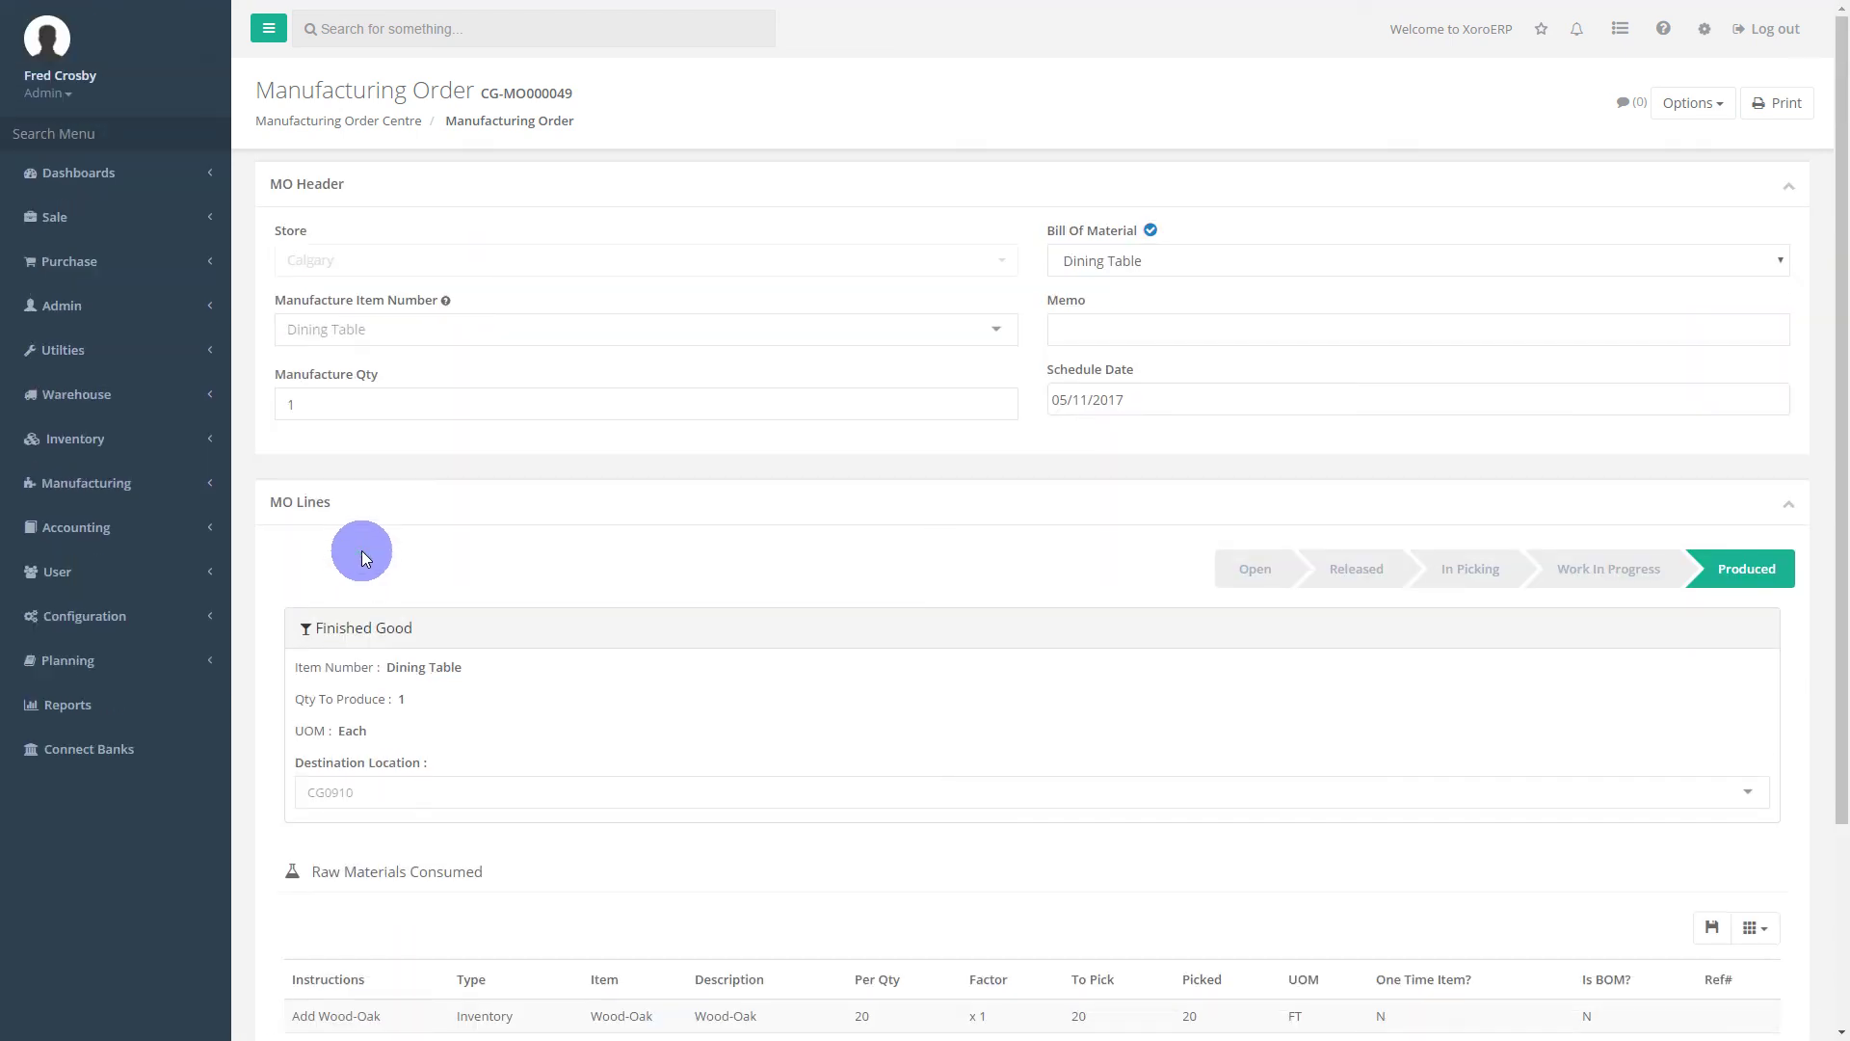